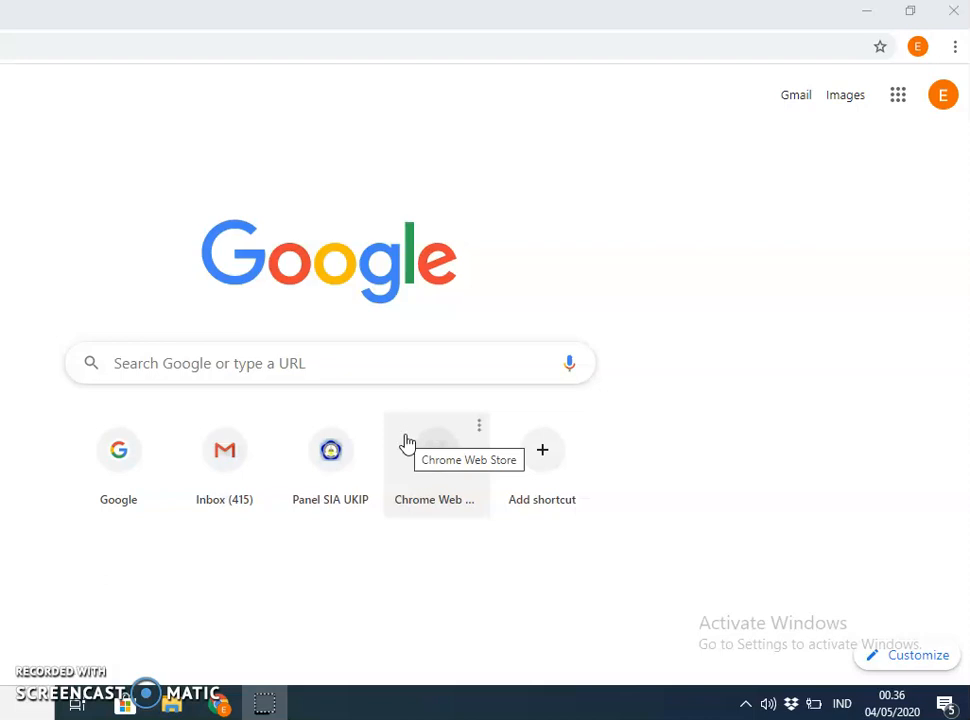
# Search Google for the UKI Paulus e-learning site and open elearning.ukipaulus.ac.id.
pyautogui.click(242, 364)
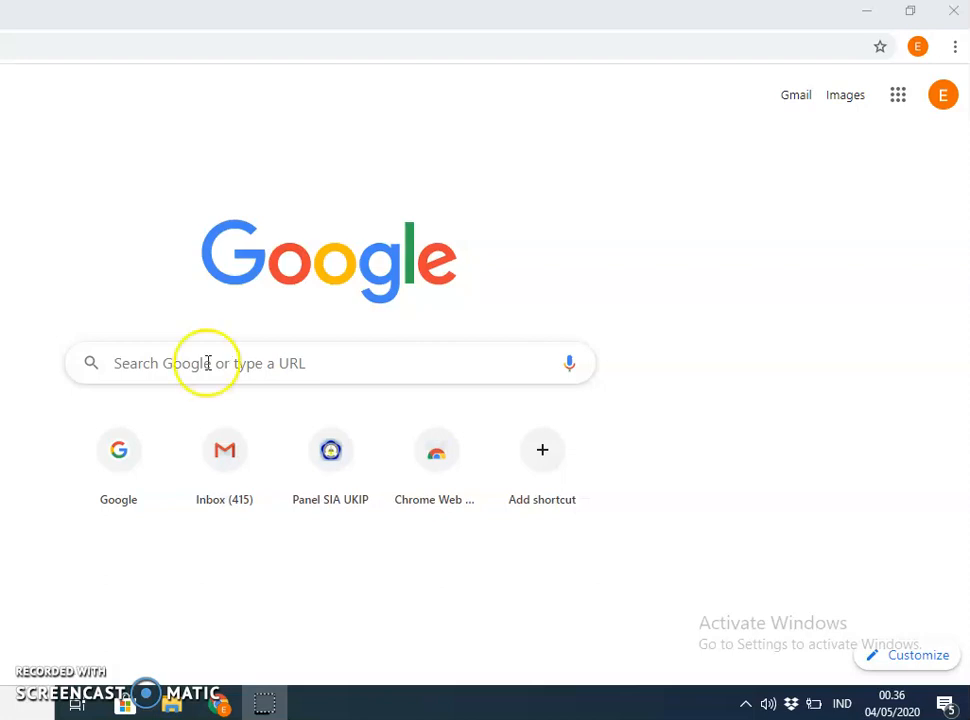
pyautogui.click(177, 367)
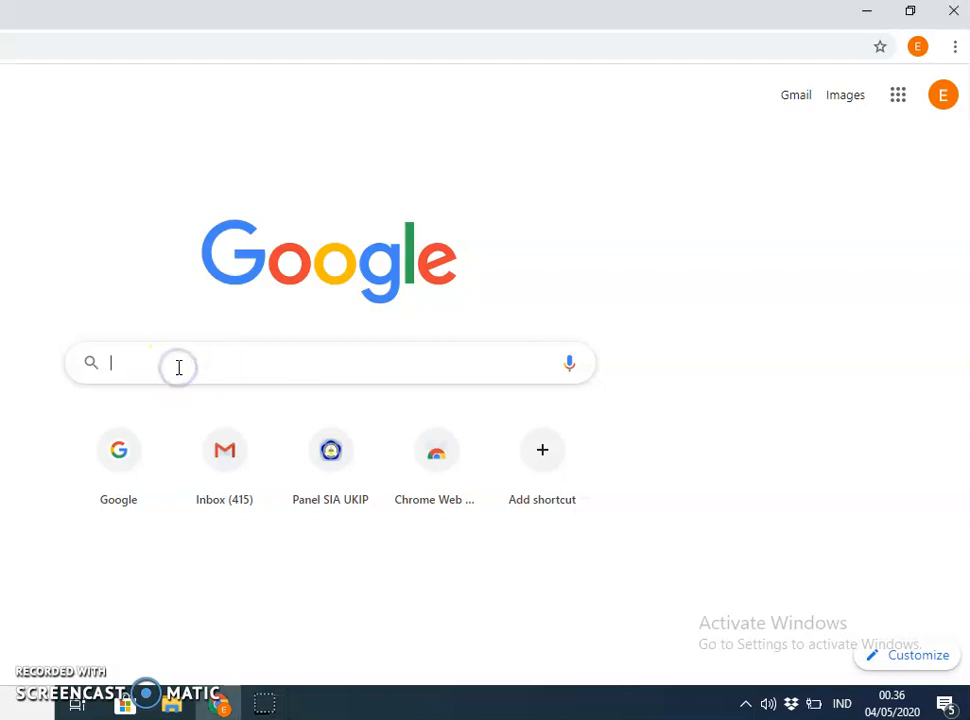
pyautogui.write('e-l')
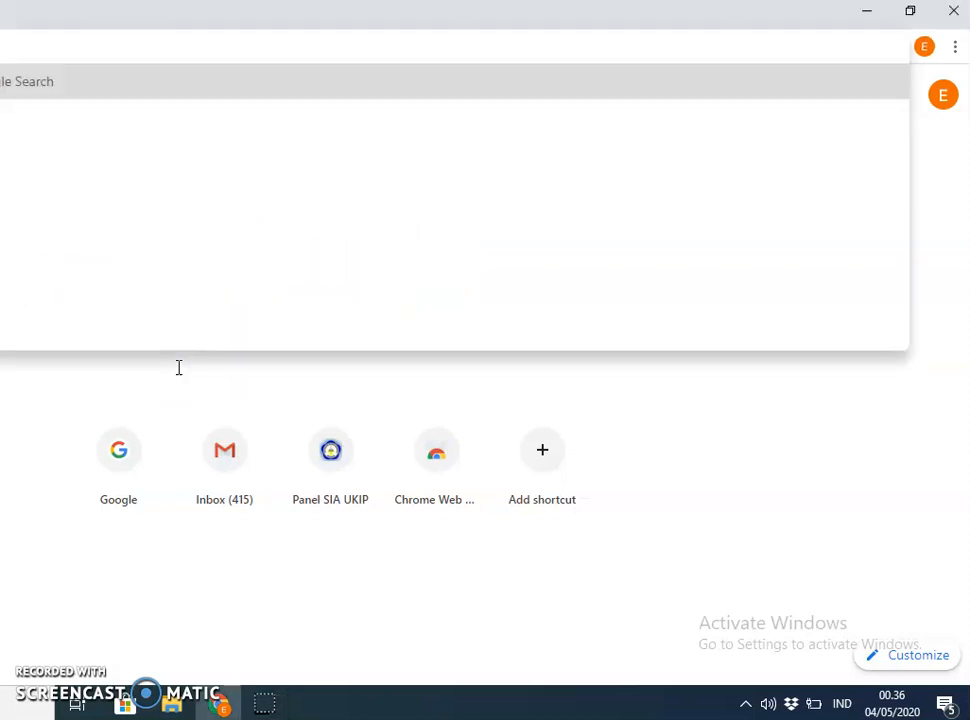
pyautogui.write('ukip')
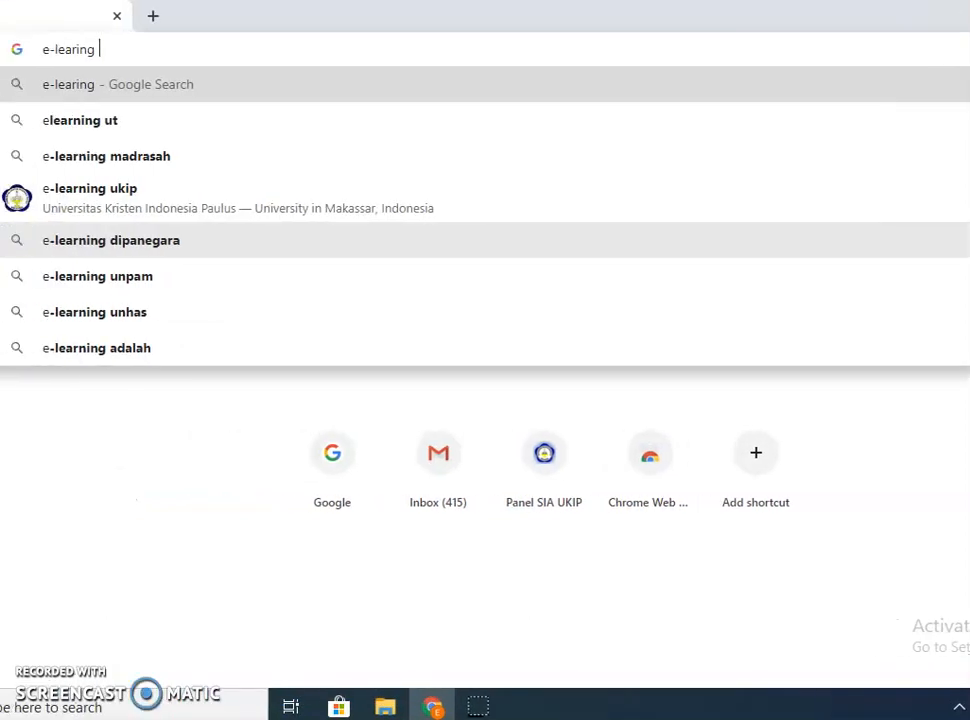
pyautogui.write(' ukipaulus')
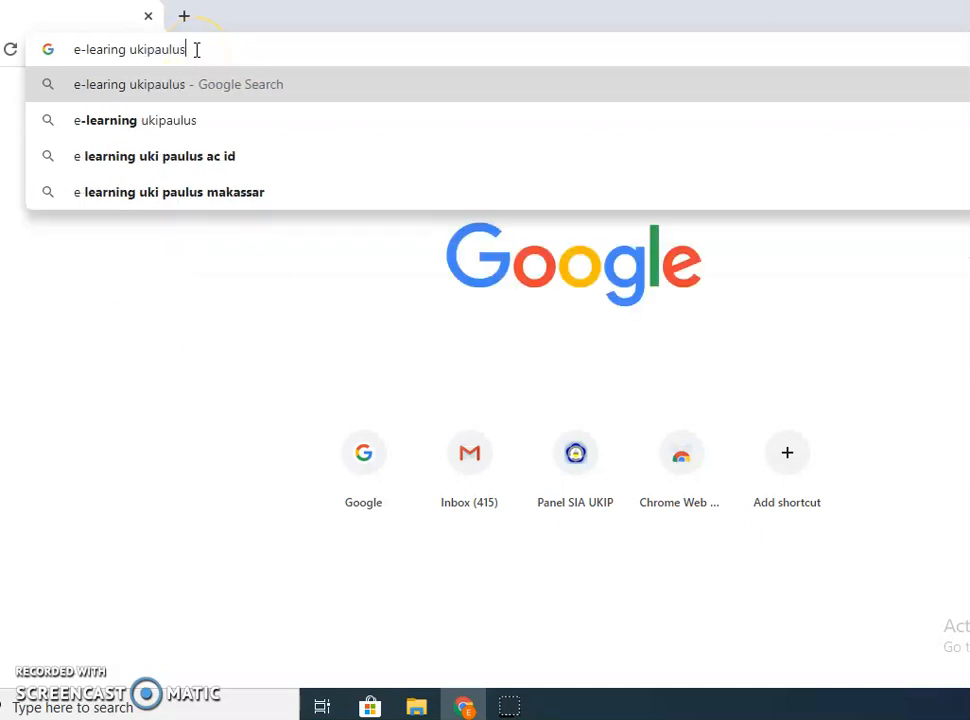
pyautogui.press('Return')
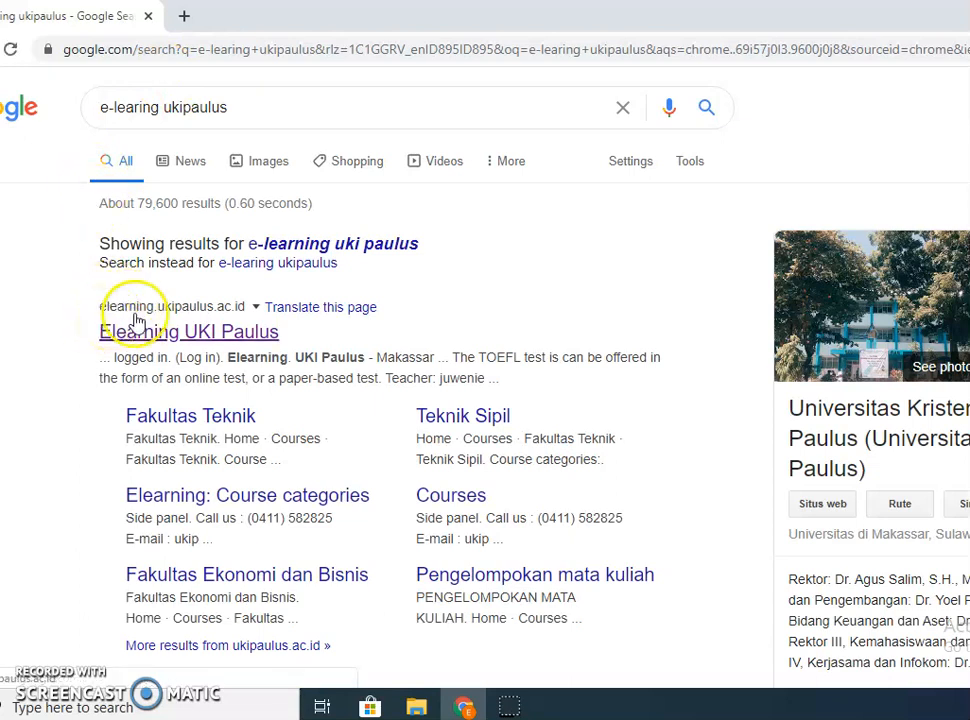
pyautogui.click(226, 340)
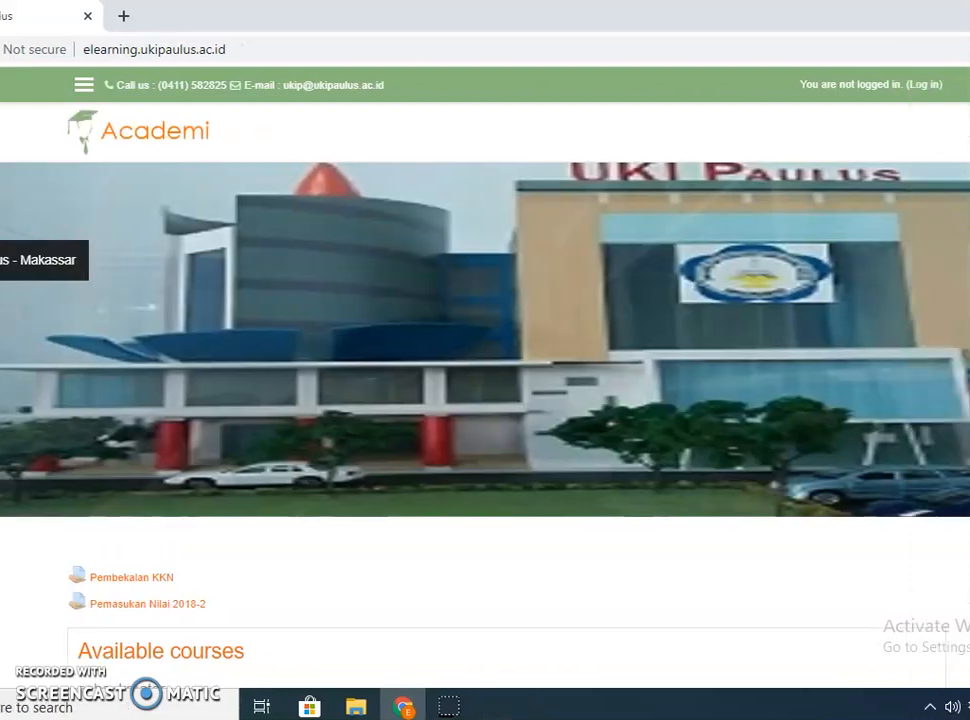
# Log in to Elearning UKI Paulus with the browser's saved teacher login.
pyautogui.click(887, 86)
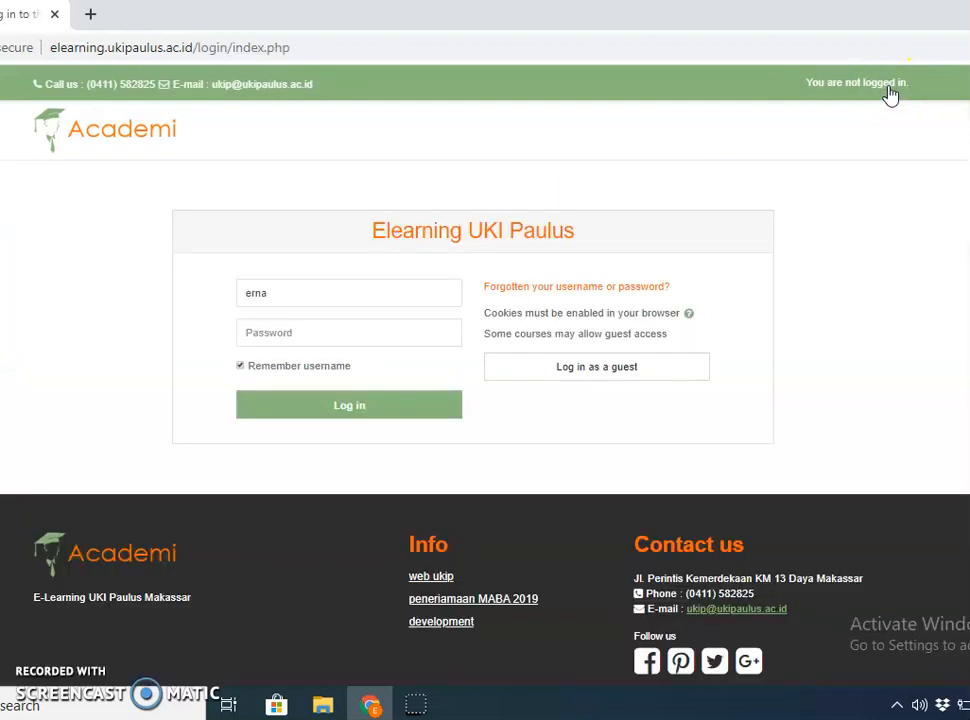
pyautogui.click(347, 405)
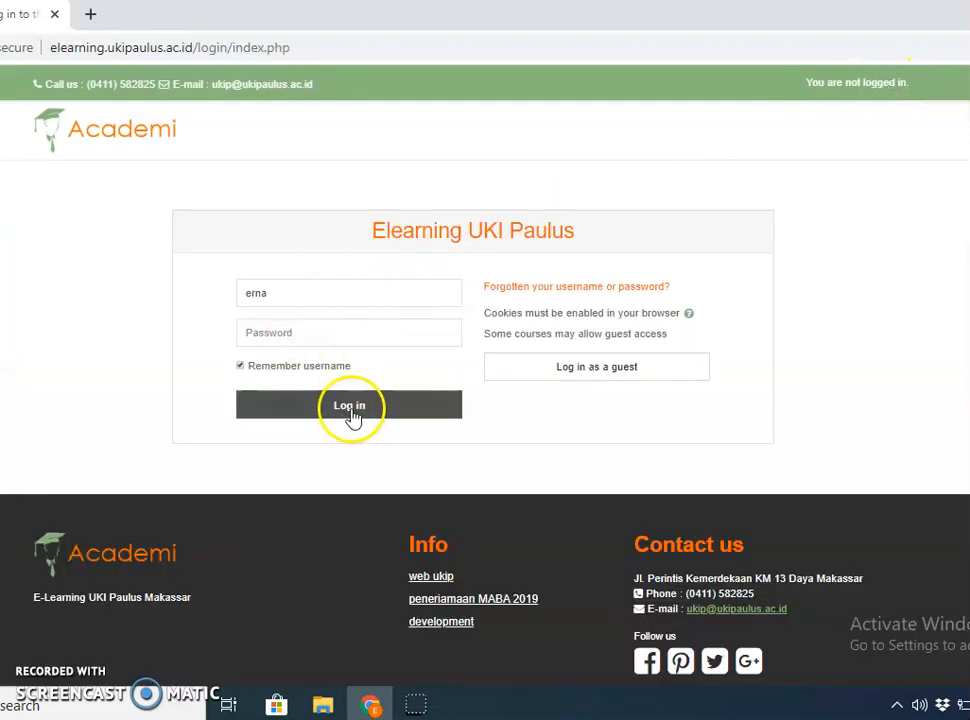
pyautogui.click(312, 338)
pyautogui.click(305, 374)
pyautogui.click(337, 407)
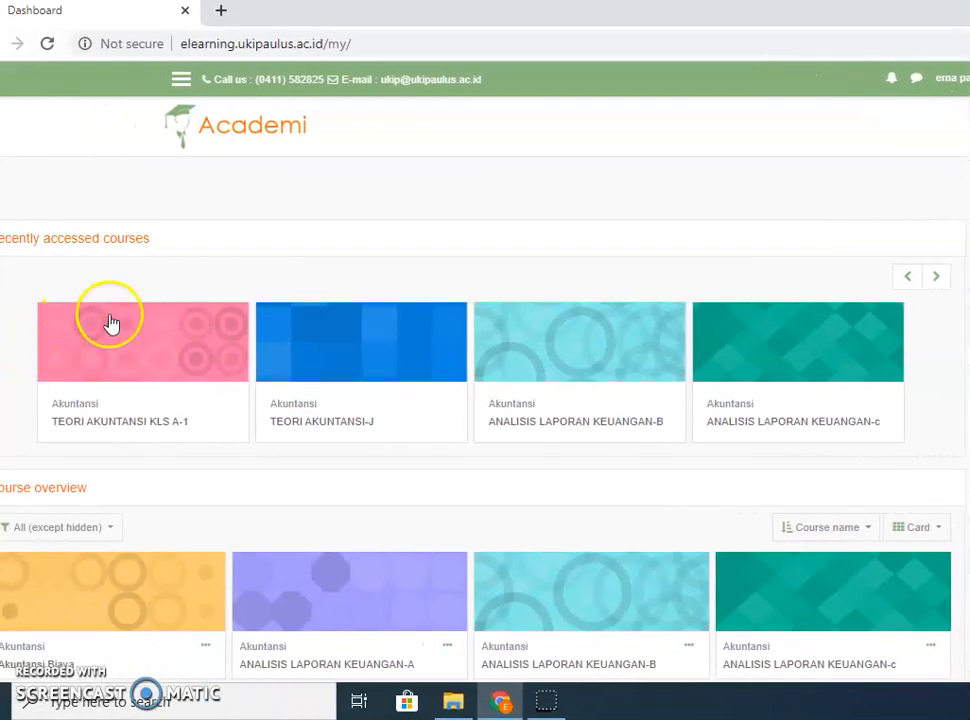
# Open the TEORI AKUNTANSI KLS A-1 course from the dashboard and turn editing on.
pyautogui.click(98, 428)
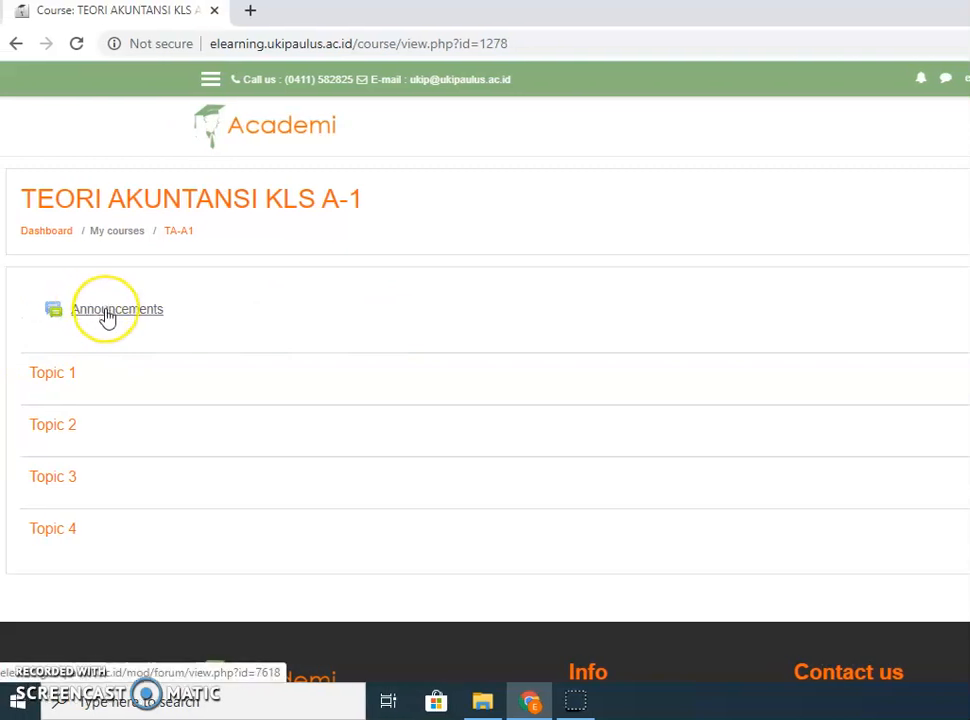
pyautogui.click(155, 311)
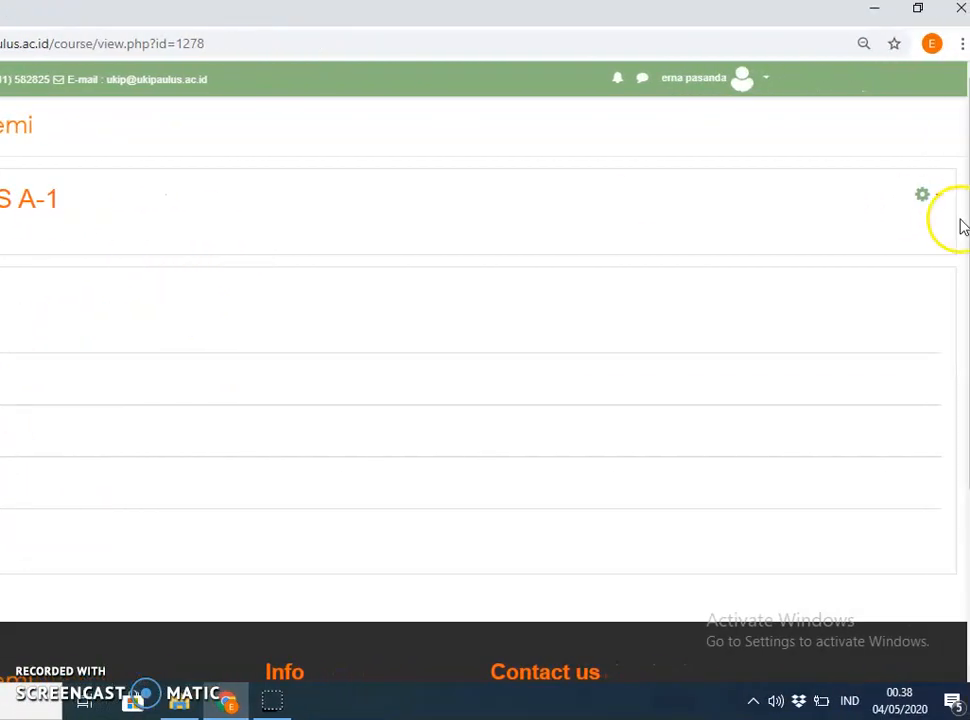
pyautogui.click(939, 199)
pyautogui.click(878, 236)
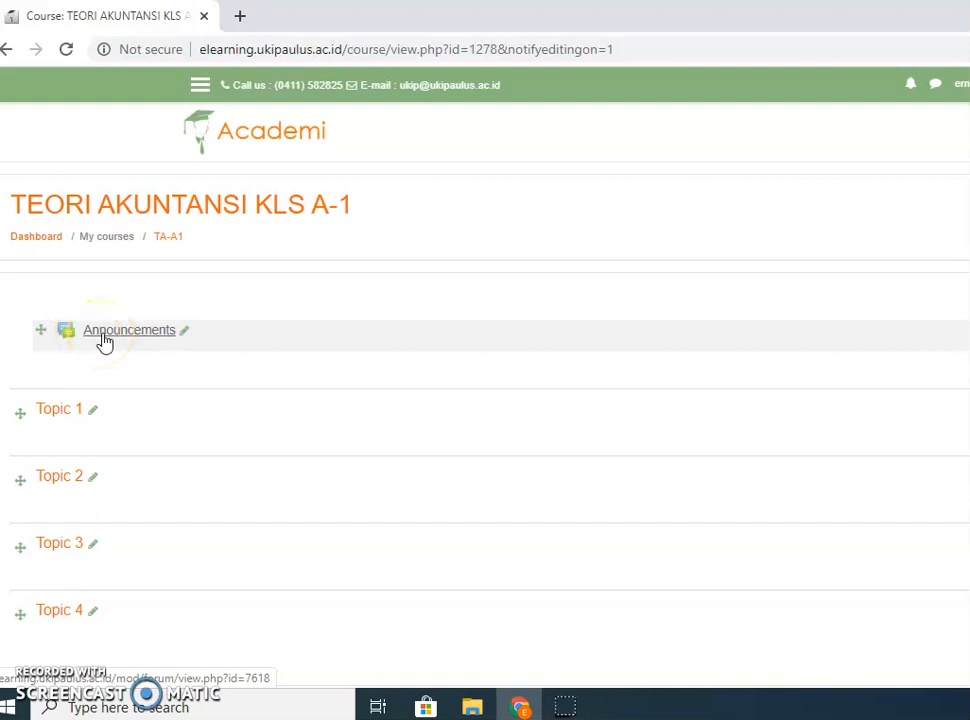
# Rename the Announcements item to 'LEARNING OUTCOME TEORI AKUNTANSI'.
pyautogui.click(184, 334)
pyautogui.click(182, 334)
pyautogui.click(182, 335)
pyautogui.press('BackSpace')
pyautogui.press('BackSpace')
pyautogui.press('BackSpace')
pyautogui.press('BackSpace')
pyautogui.press('BackSpace')
pyautogui.press('BackSpace')
pyautogui.press('BackSpace')
pyautogui.press('BackSpace')
pyautogui.press('BackSpace')
pyautogui.press('BackSpace')
pyautogui.press('BackSpace')
pyautogui.press('BackSpace')
pyautogui.press('BackSpace')
pyautogui.click(167, 319)
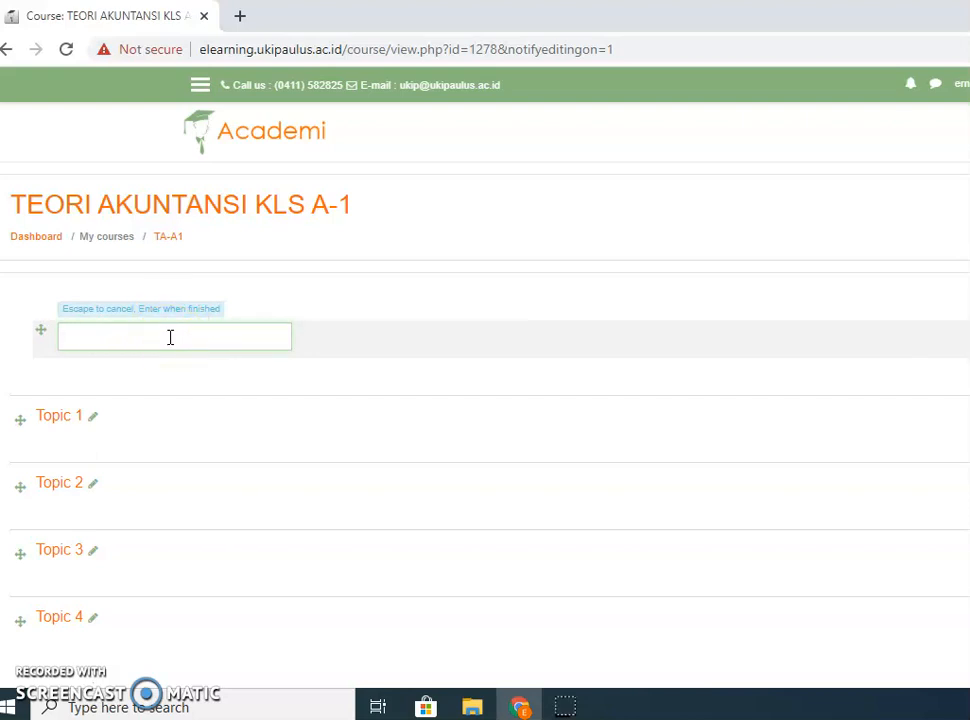
pyautogui.click(170, 337)
pyautogui.write('TUJUAN PEMBELAJARAN TEORI A')
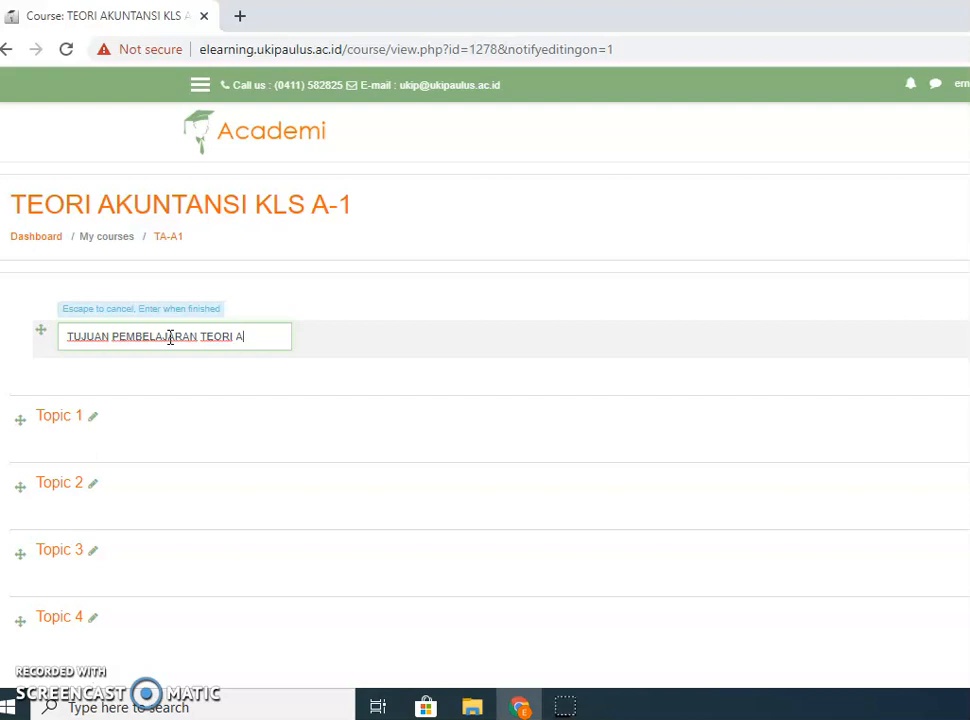
pyautogui.press('BackSpace')
pyautogui.press('BackSpace')
pyautogui.press('BackSpace')
pyautogui.press('BackSpace')
pyautogui.press('BackSpace')
pyautogui.press('BackSpace')
pyautogui.press('BackSpace')
pyautogui.press('BackSpace')
pyautogui.press('BackSpace')
pyautogui.press('BackSpace')
pyautogui.press('BackSpace')
pyautogui.press('BackSpace')
pyautogui.press('BackSpace')
pyautogui.press('BackSpace')
pyautogui.press('BackSpace')
pyautogui.press('BackSpace')
pyautogui.press('BackSpace')
pyautogui.press('BackSpace')
pyautogui.press('BackSpace')
pyautogui.press('BackSpace')
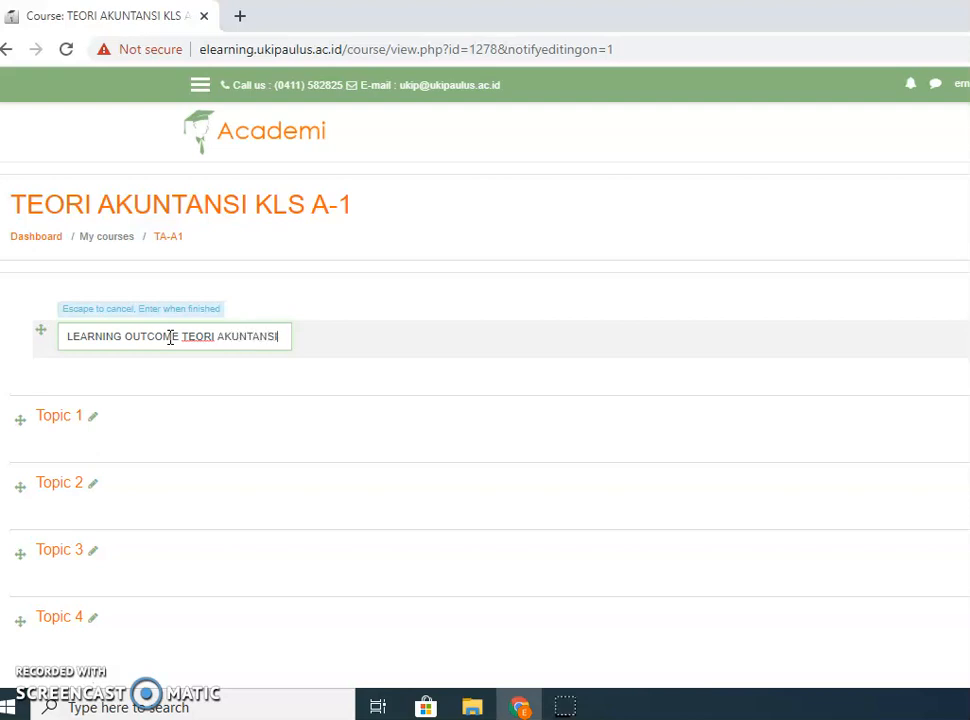
pyautogui.press('Return')
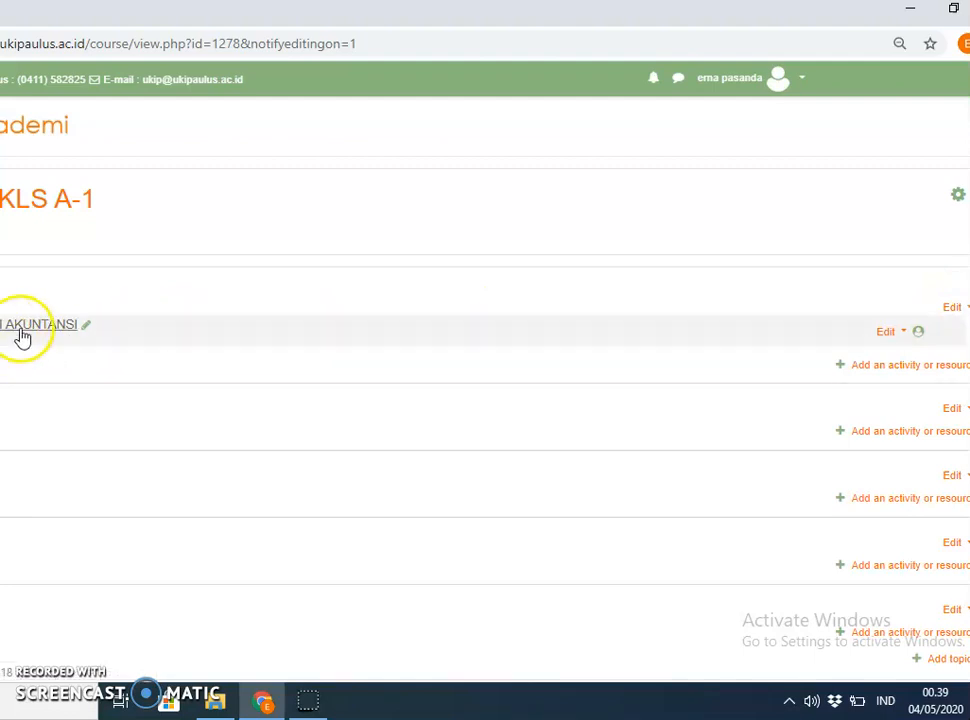
# Set the item's description to 'DAPAT DIAMBIL ADARI RPS', display it on the course page, and save.
pyautogui.click(898, 339)
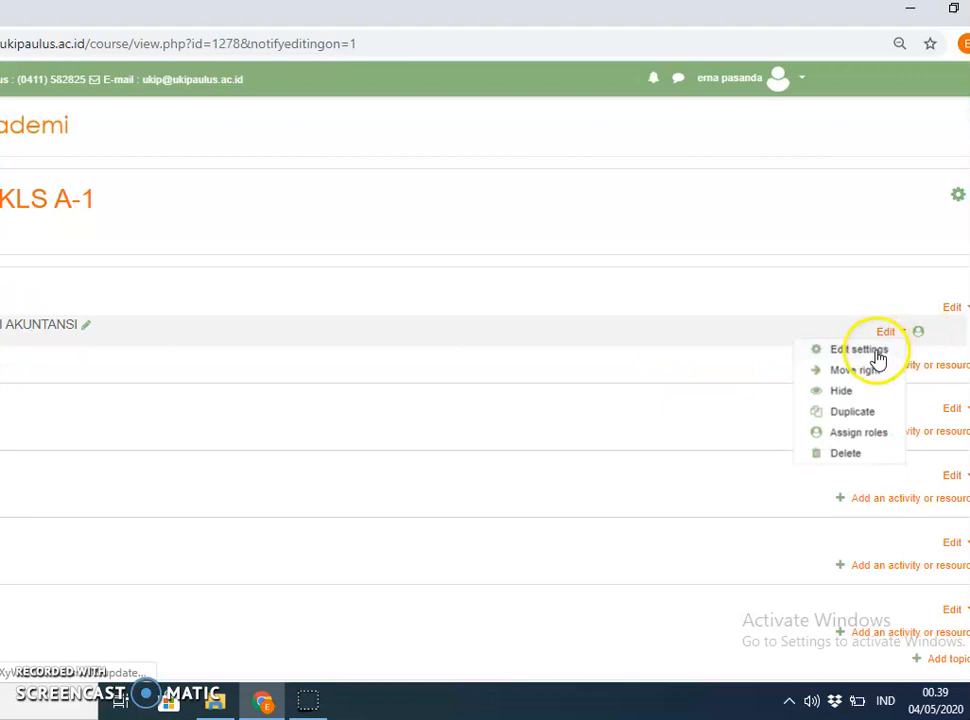
pyautogui.click(876, 354)
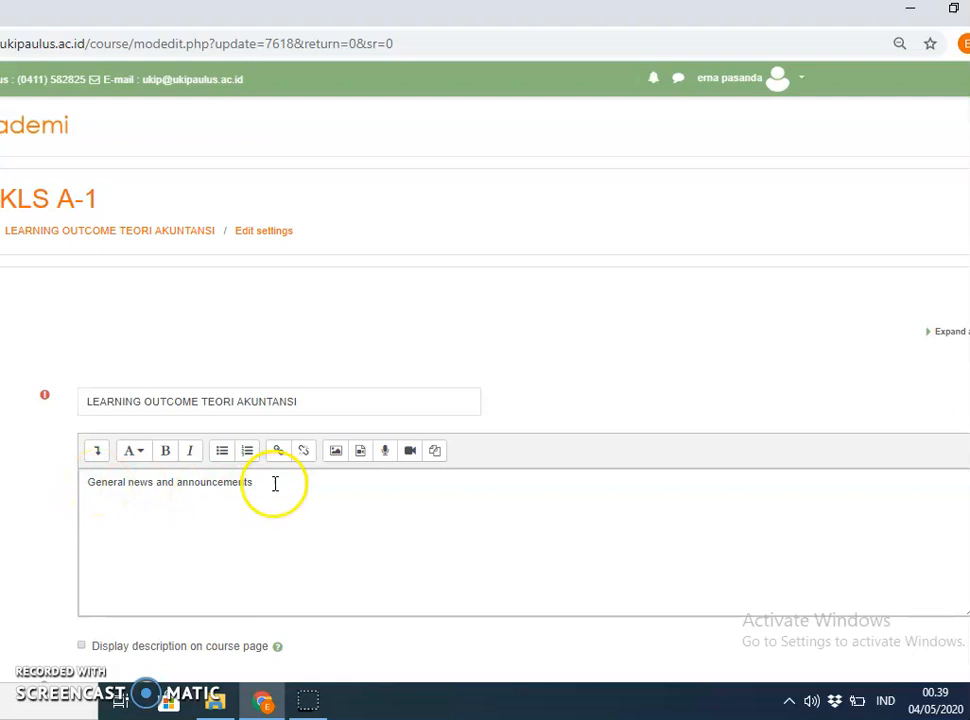
pyautogui.moveTo(275, 483); pyautogui.dragTo(84, 483)
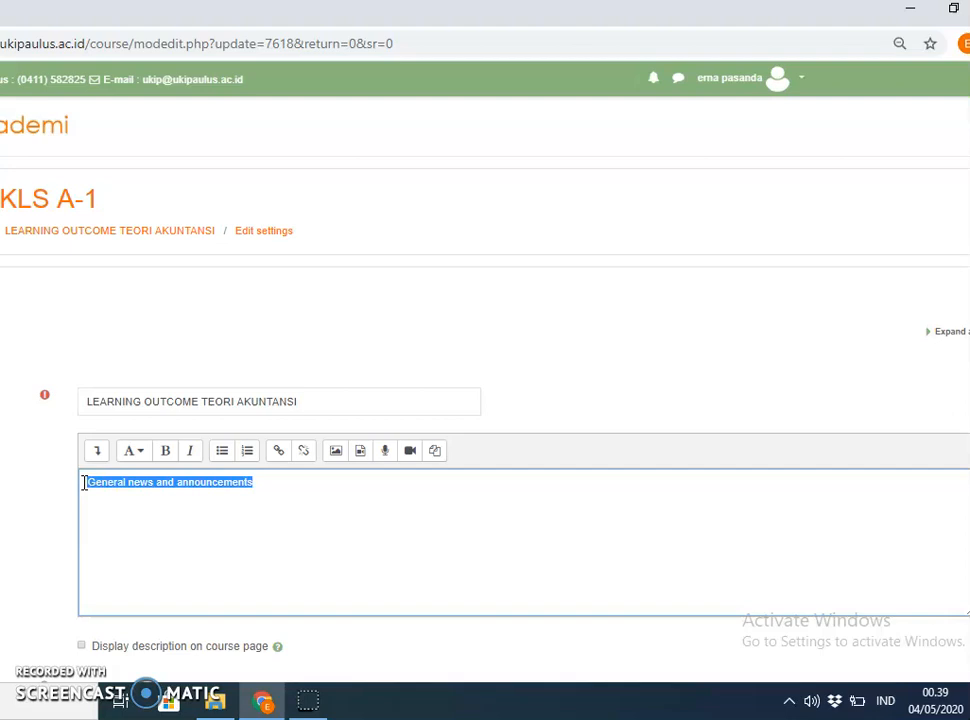
pyautogui.write('DAPAT DIAMBIL ADARI RPS')
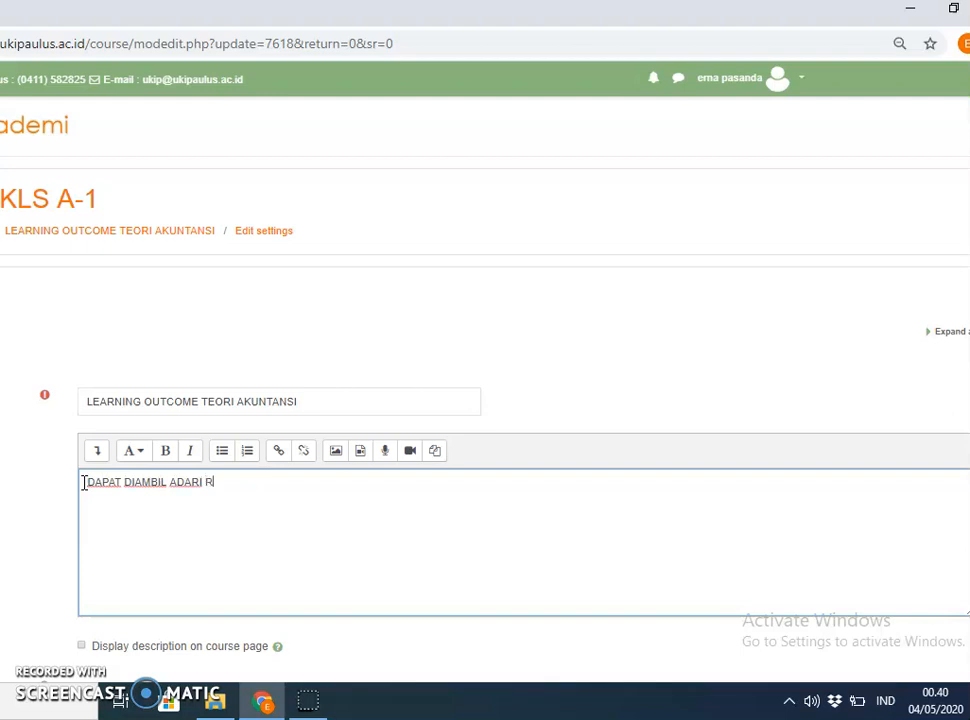
pyautogui.click(249, 490)
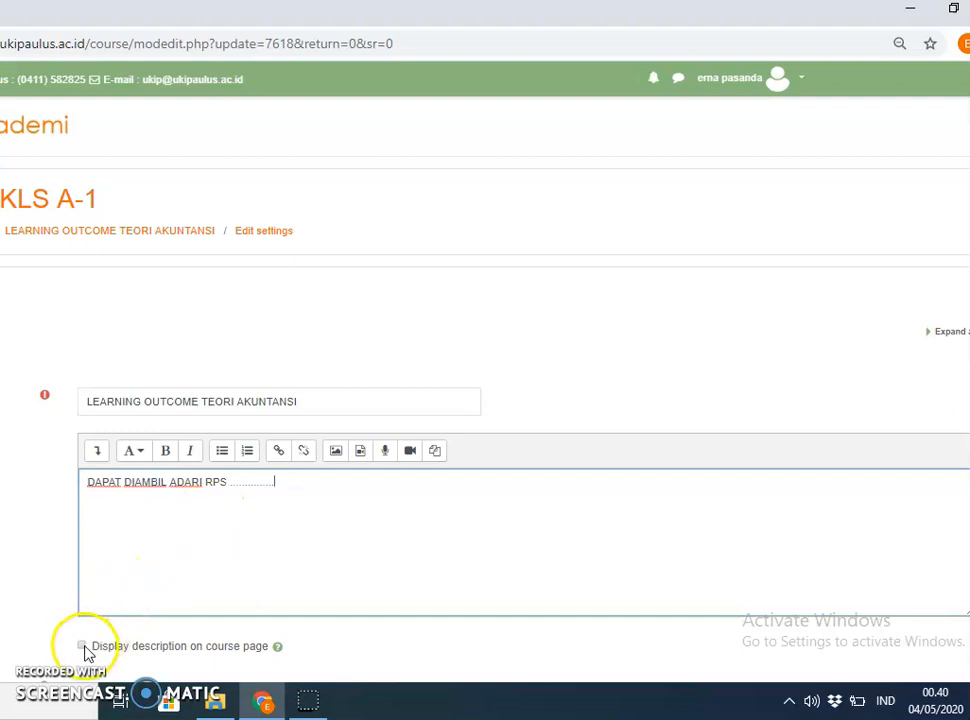
pyautogui.scroll(-2, 485, 400)
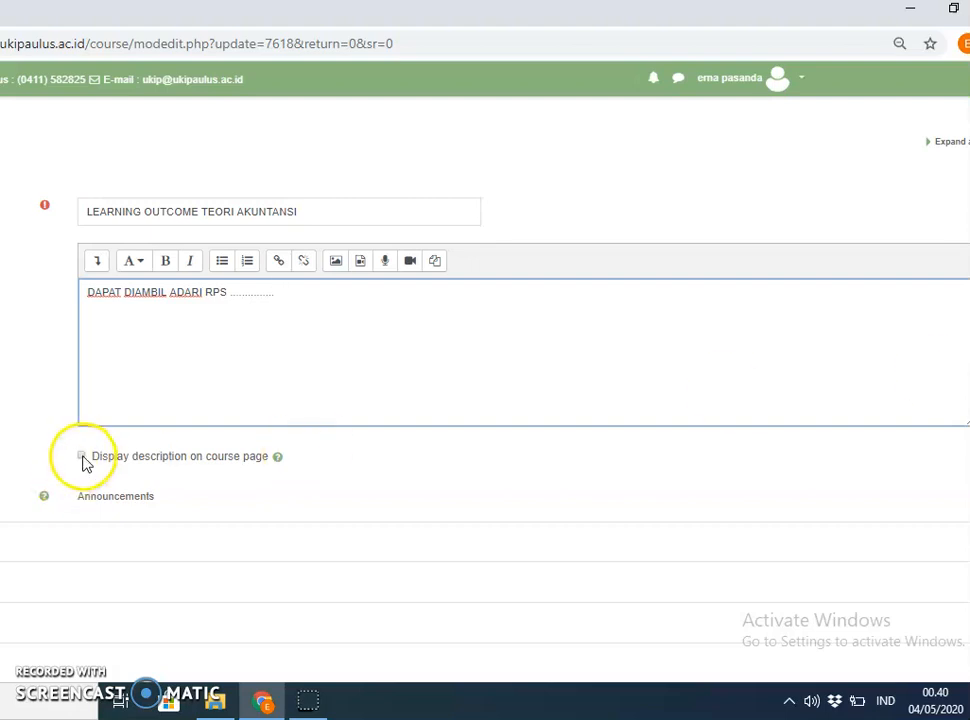
pyautogui.click(83, 458)
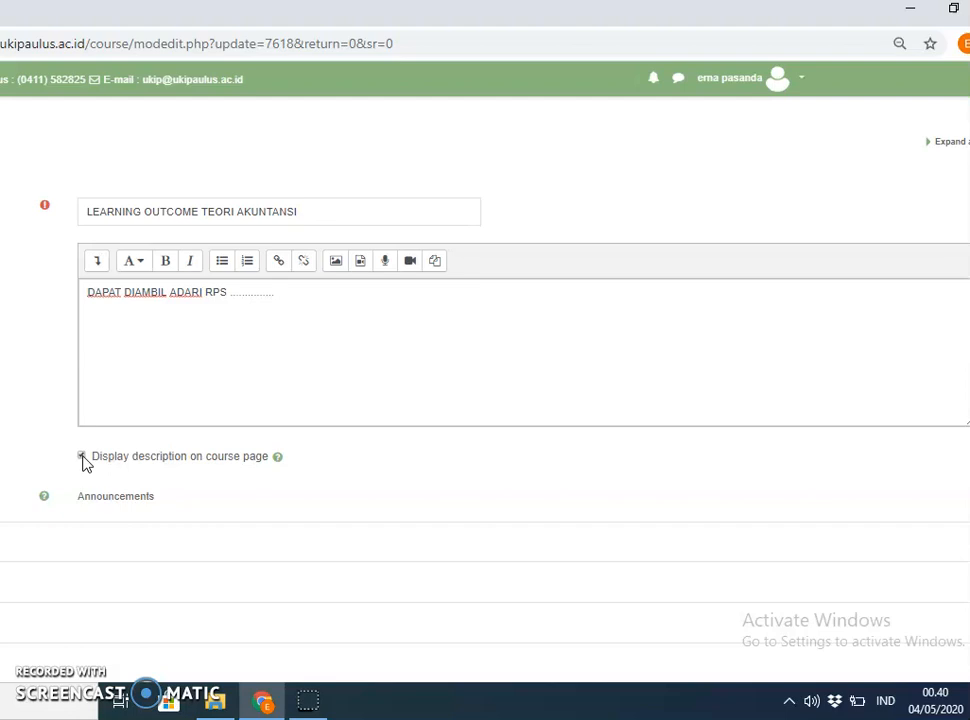
pyautogui.scroll(-5, 485, 400)
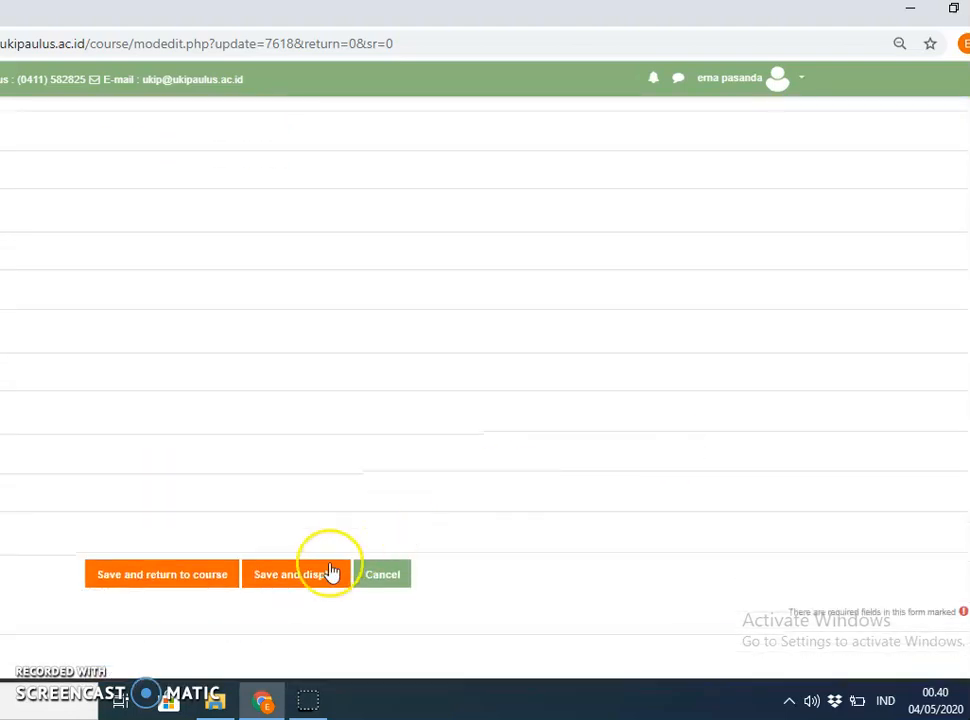
pyautogui.click(304, 588)
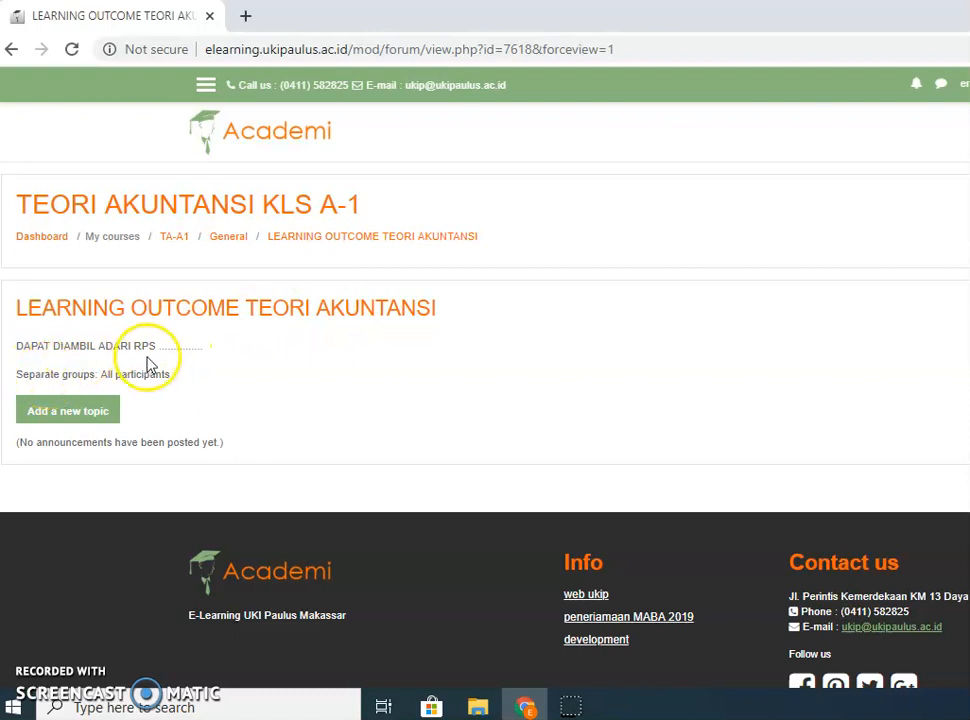
# Return to the course page via the General breadcrumb and check the item's new description.
pyautogui.click(217, 240)
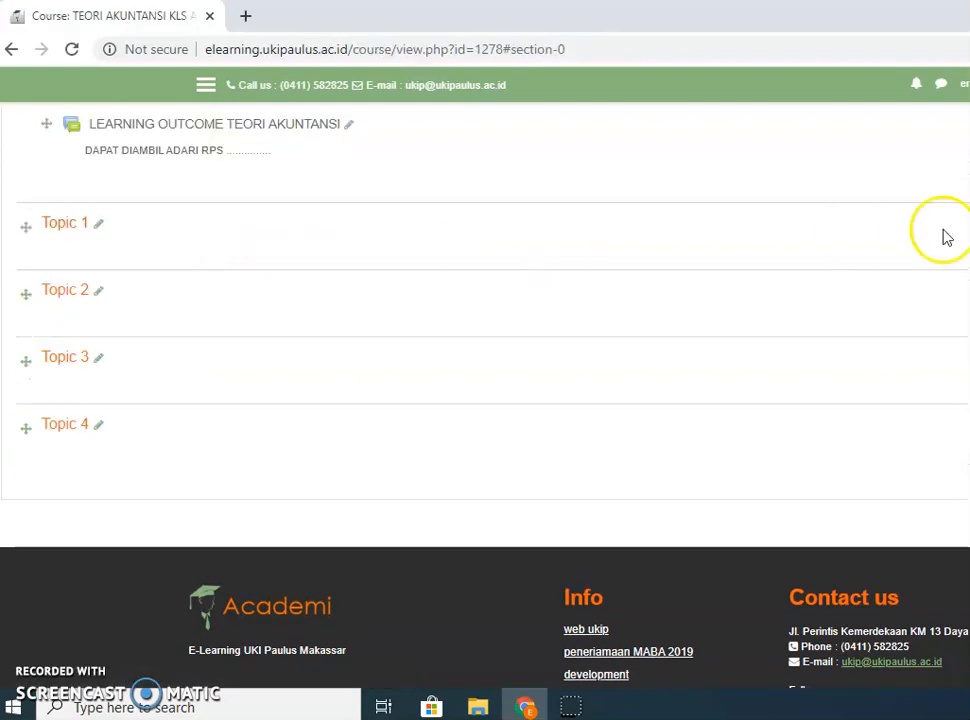
pyautogui.scroll(1, 485, 390)
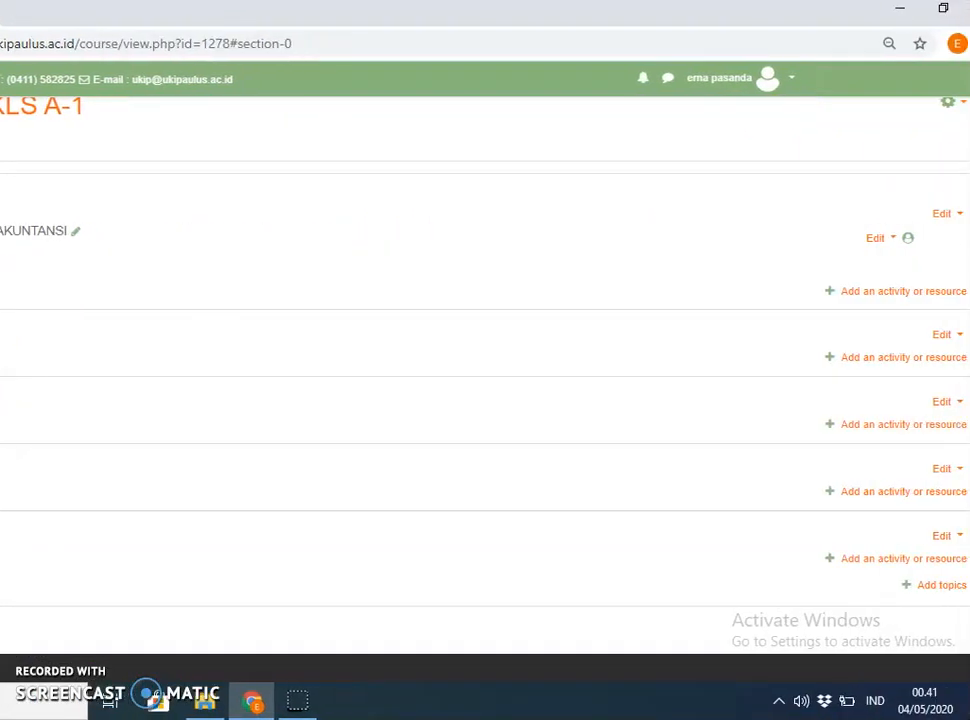
# In the Learning Outcome item's settings, add a 'KONTRAK KULIAH' line below the RPS description.
pyautogui.click(895, 242)
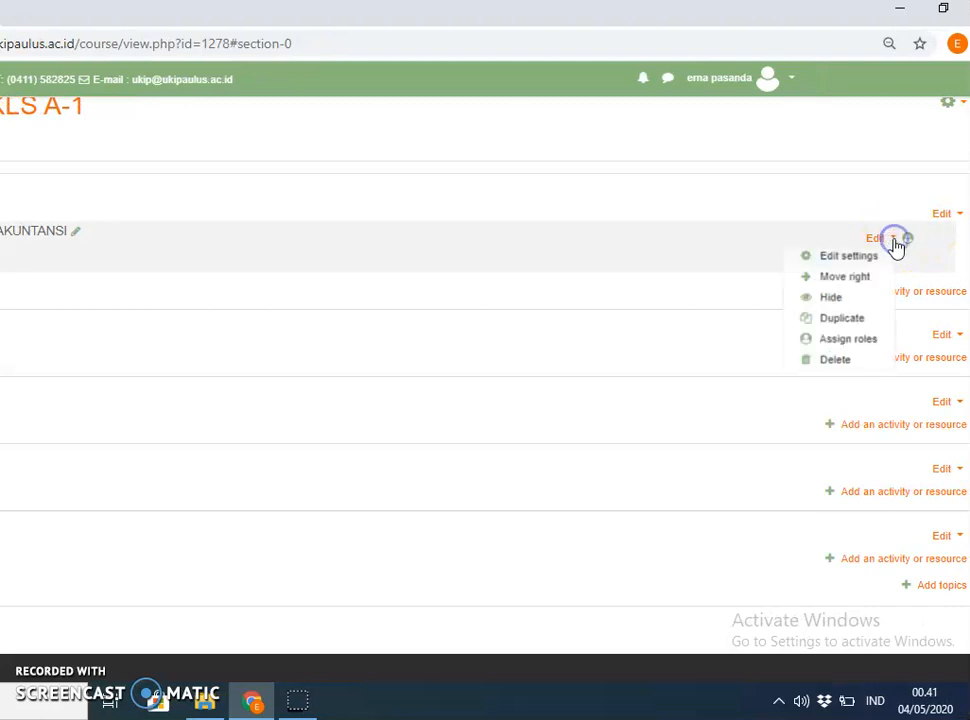
pyautogui.click(852, 257)
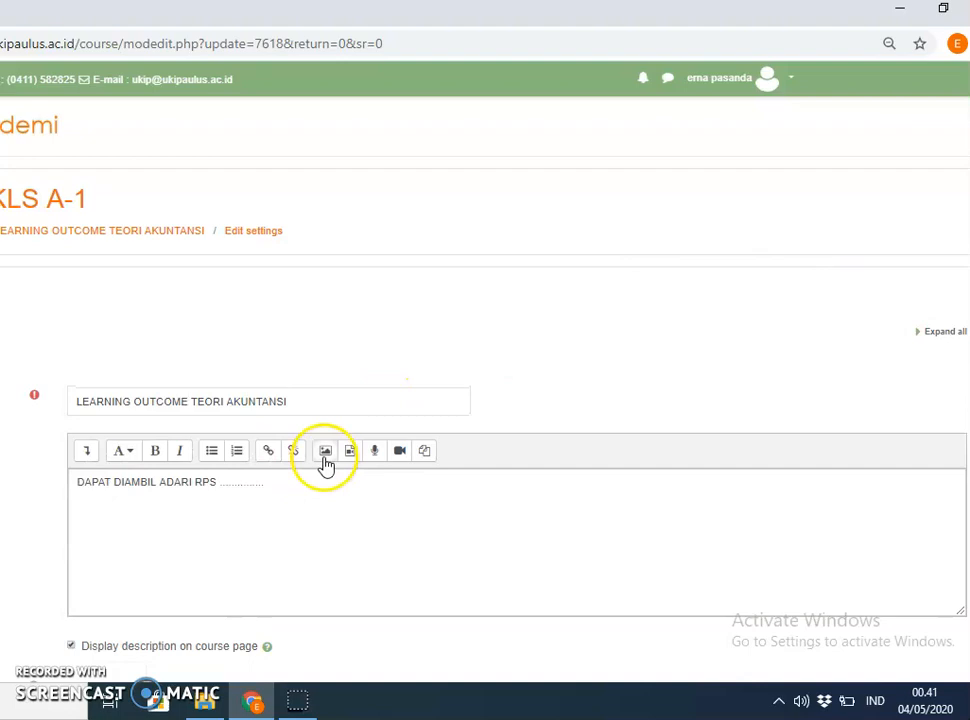
pyautogui.click(297, 490)
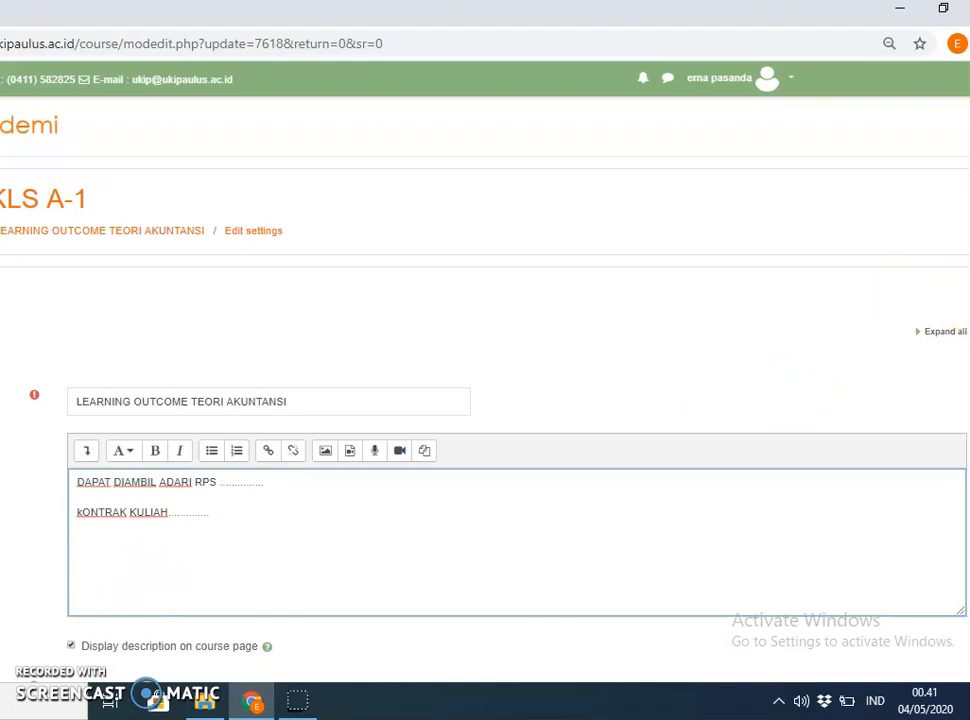
pyautogui.scroll(-6, 937, 548)
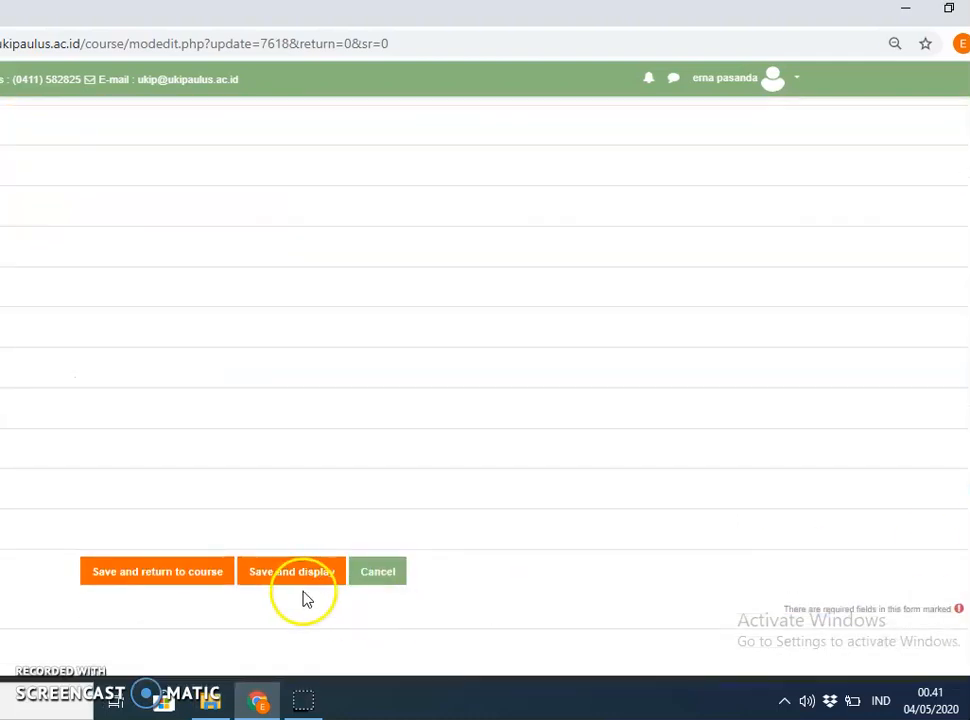
# Save the description, return to the course, and log out of the teacher account.
pyautogui.click(176, 578)
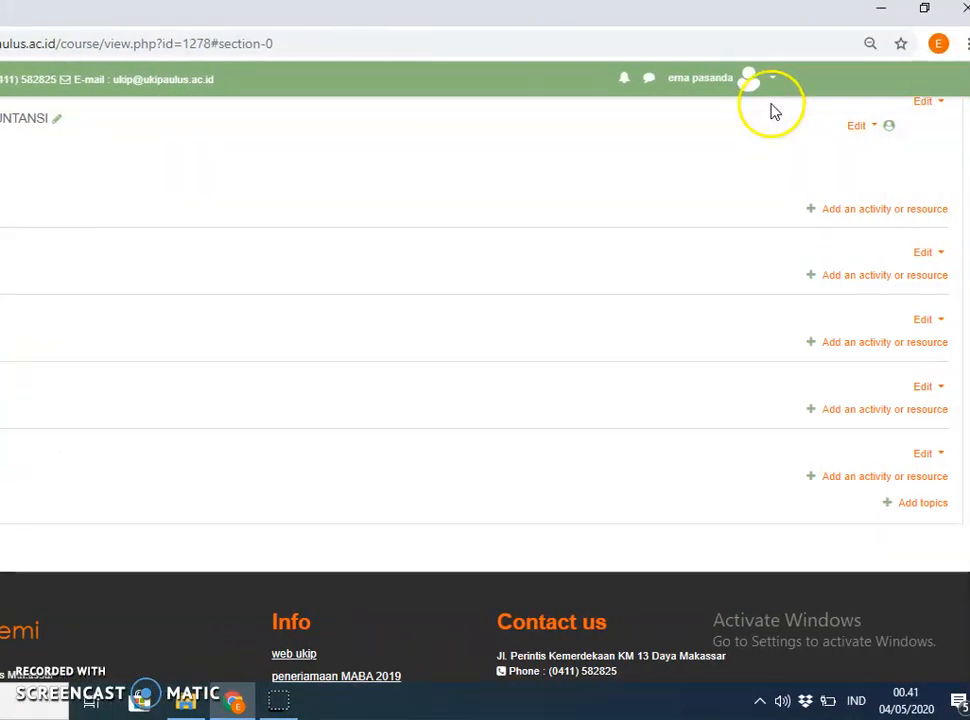
pyautogui.click(769, 84)
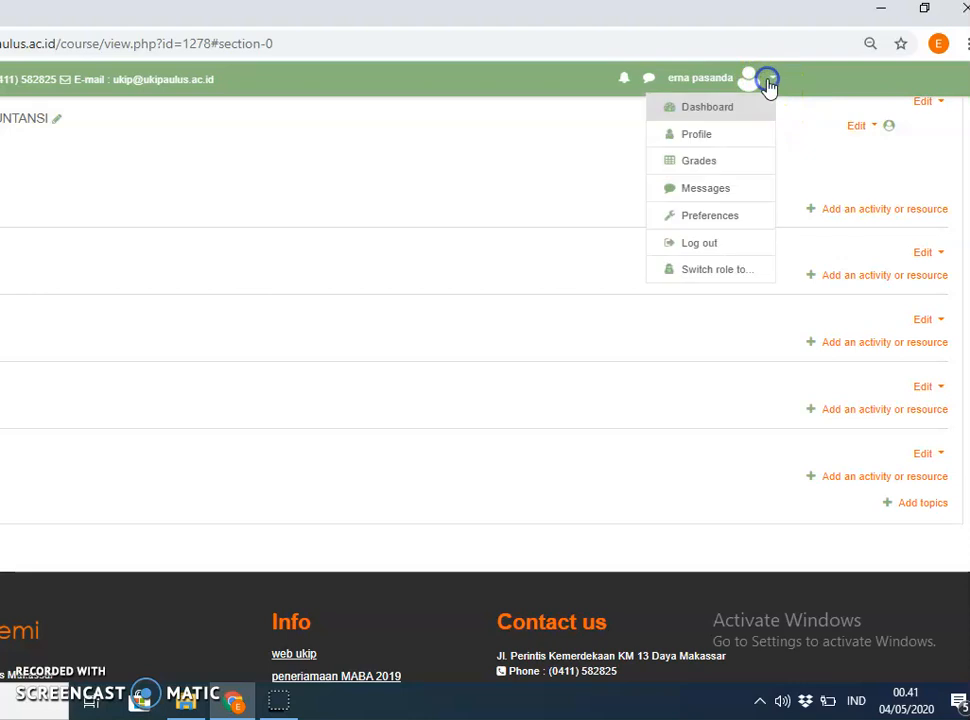
pyautogui.click(703, 245)
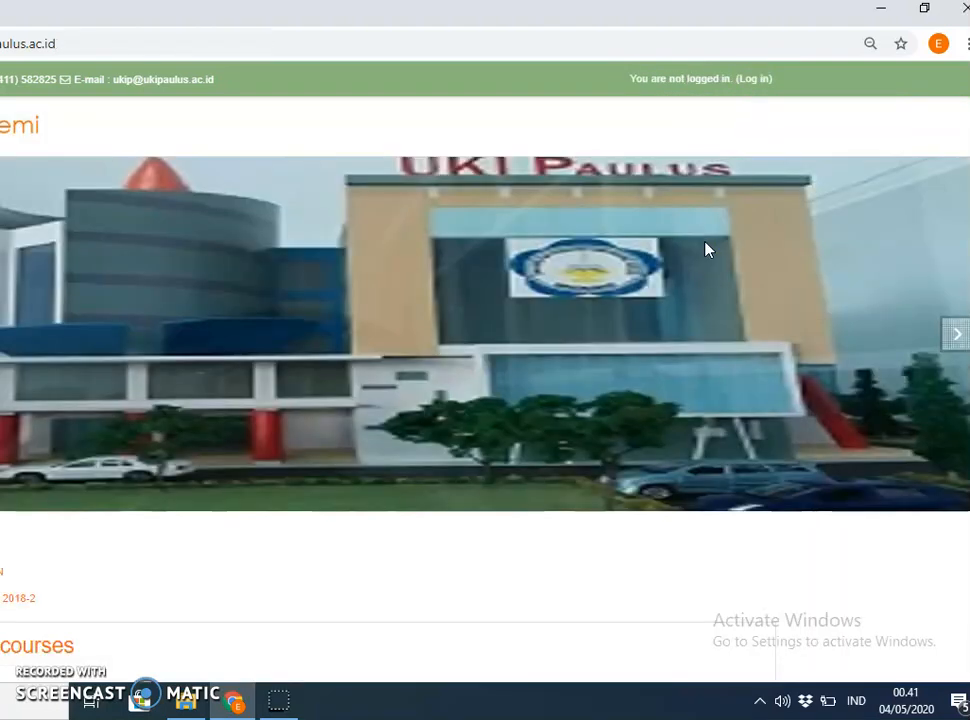
# On the login page, replace the teacher username with the student's number.
pyautogui.click(755, 81)
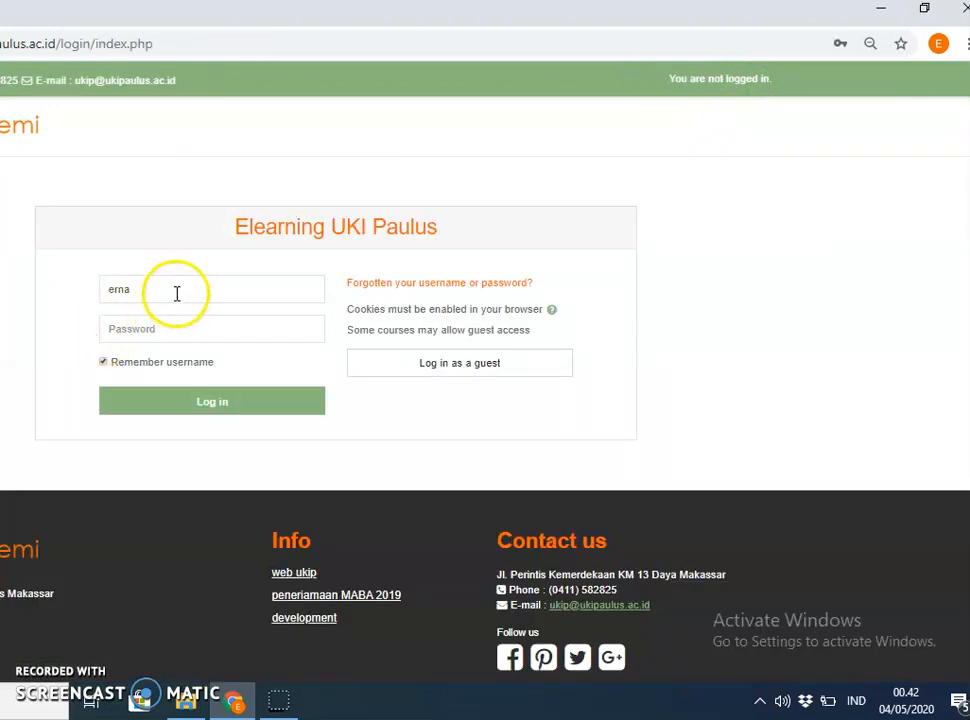
pyautogui.click(176, 293)
pyautogui.press('BackSpace')
pyautogui.press('BackSpace')
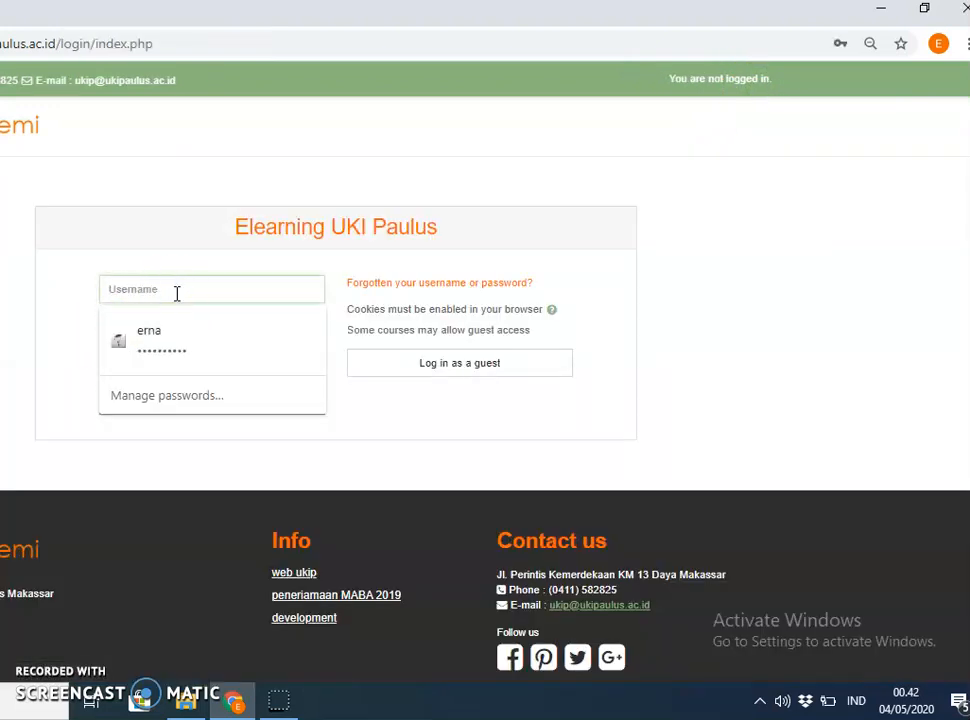
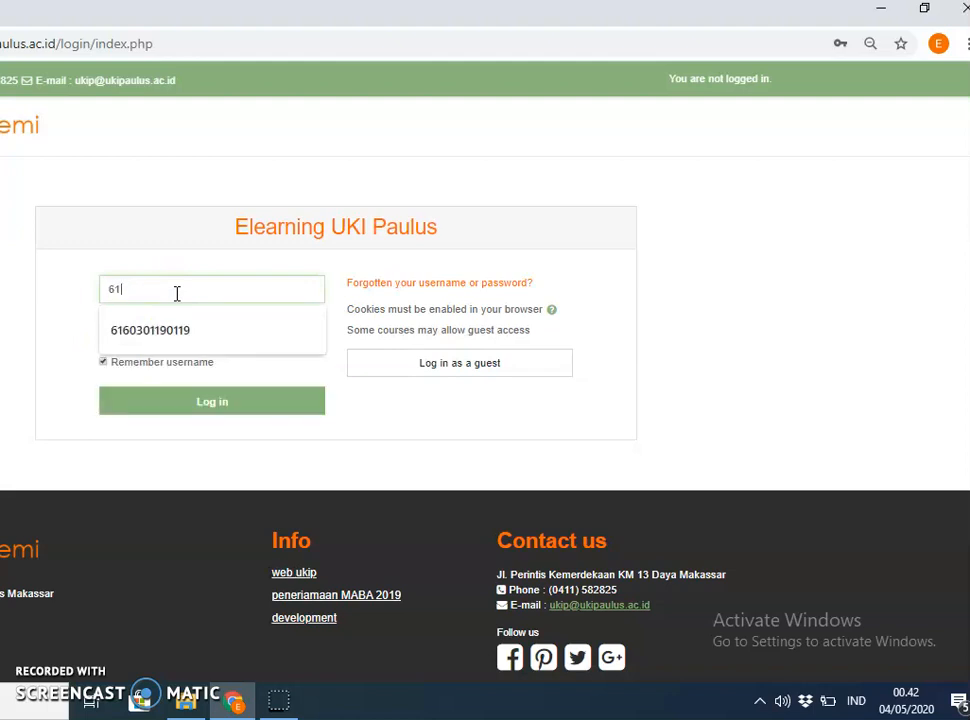
pyautogui.click(159, 330)
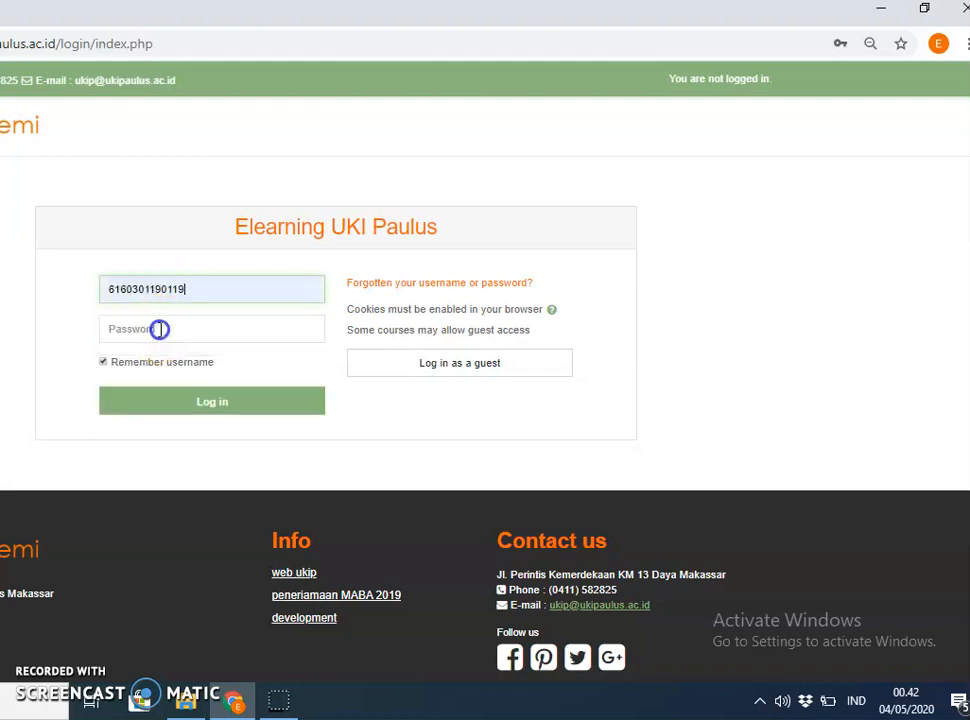
pyautogui.click(159, 291)
pyautogui.press('BackSpace')
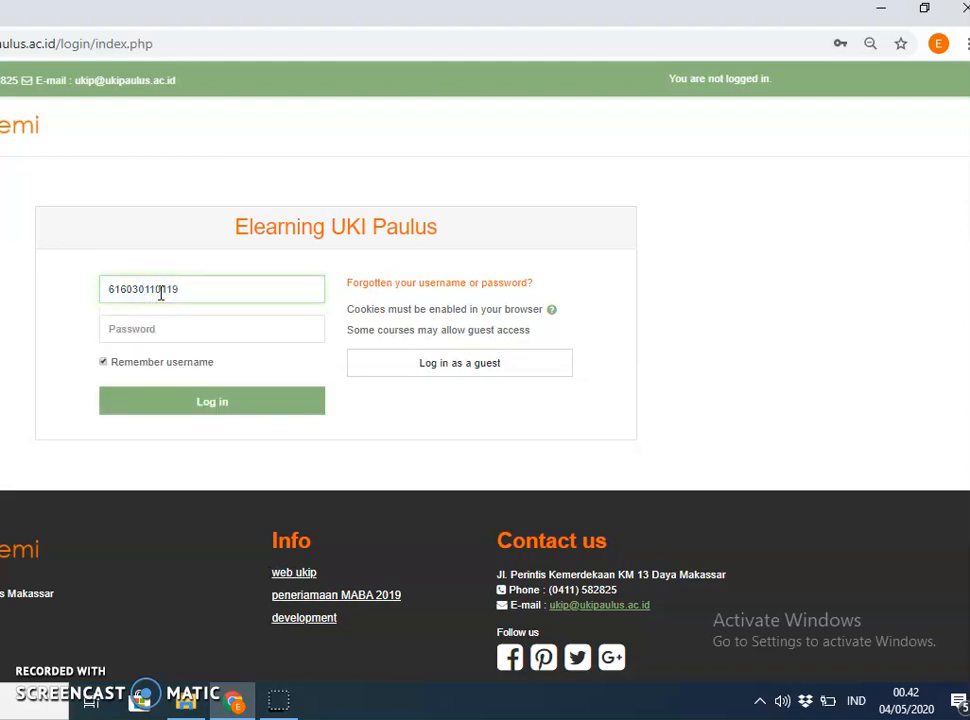
# Enter the student's password and log in.
pyautogui.click(131, 328)
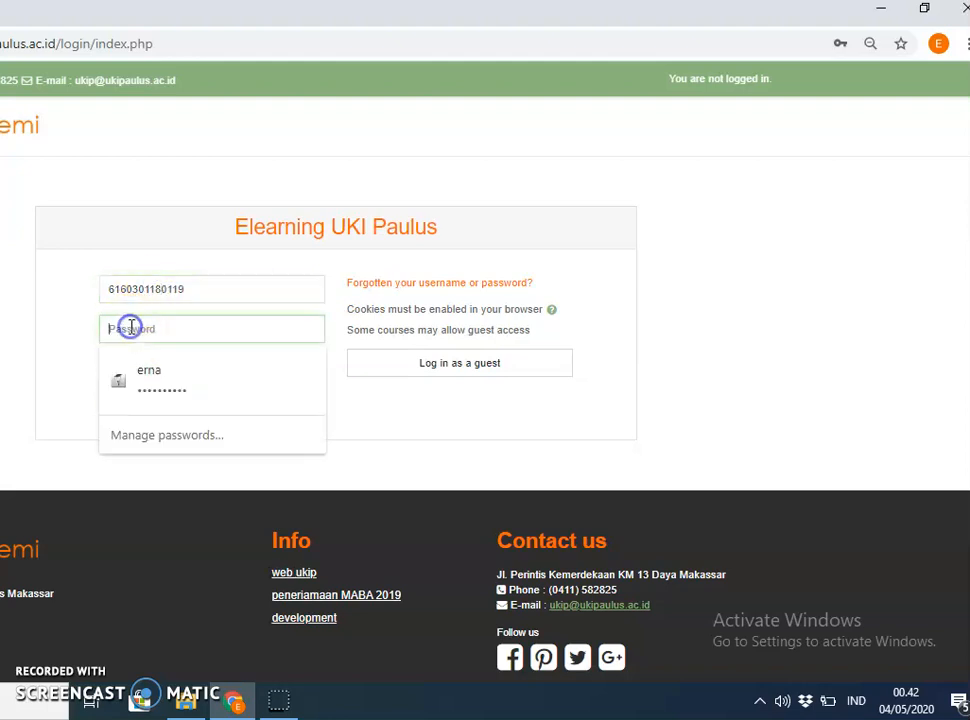
pyautogui.write('1')
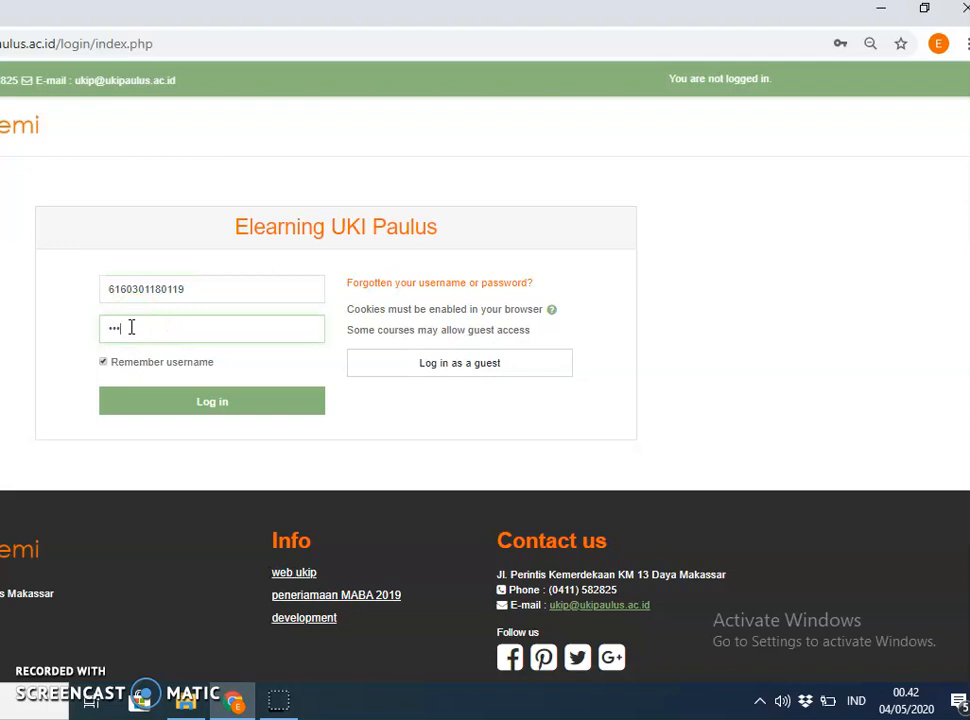
pyautogui.moveTo(208, 288); pyautogui.dragTo(37, 292)
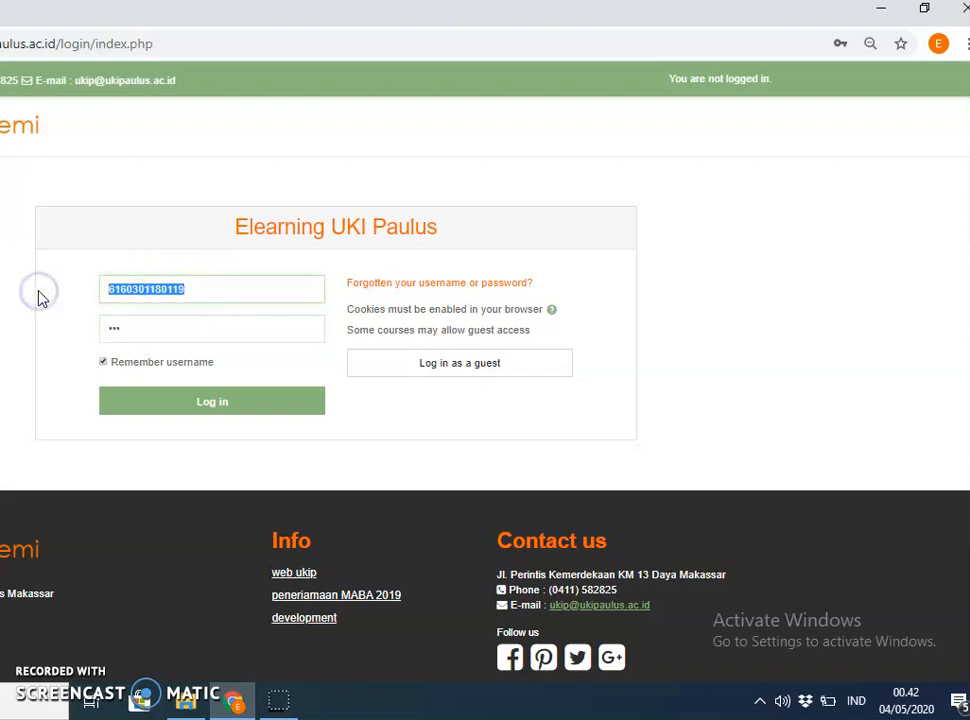
pyautogui.click(142, 326)
pyautogui.hotkey('ctrl', 'v')
pyautogui.click(177, 404)
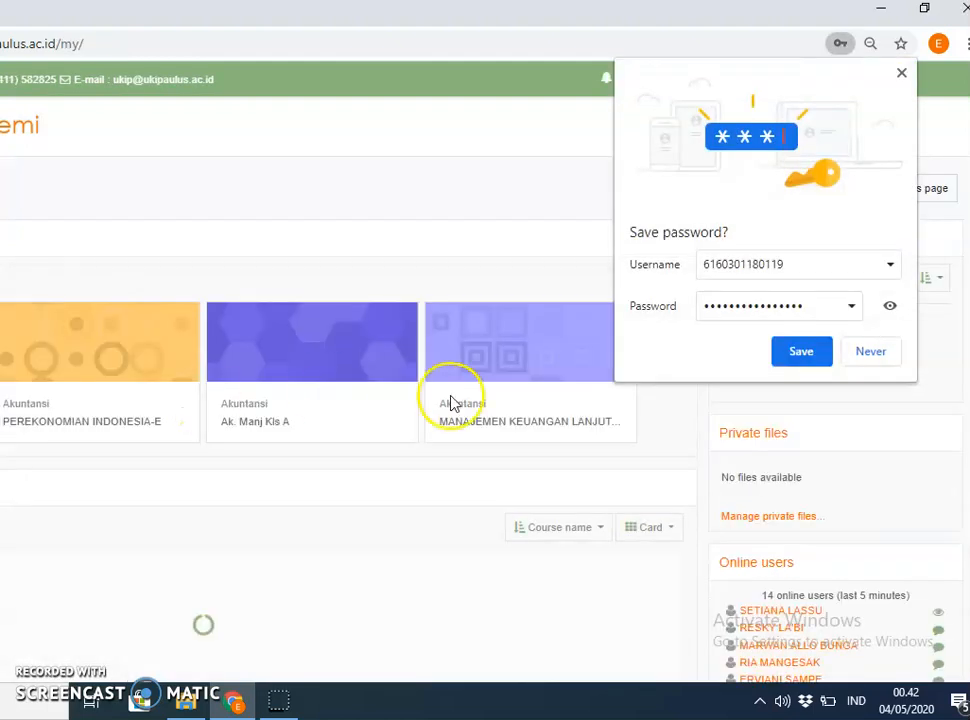
# Save the student's password in Chrome and open the TEORI AKUNTANSI KLS A-1 course card.
pyautogui.click(803, 357)
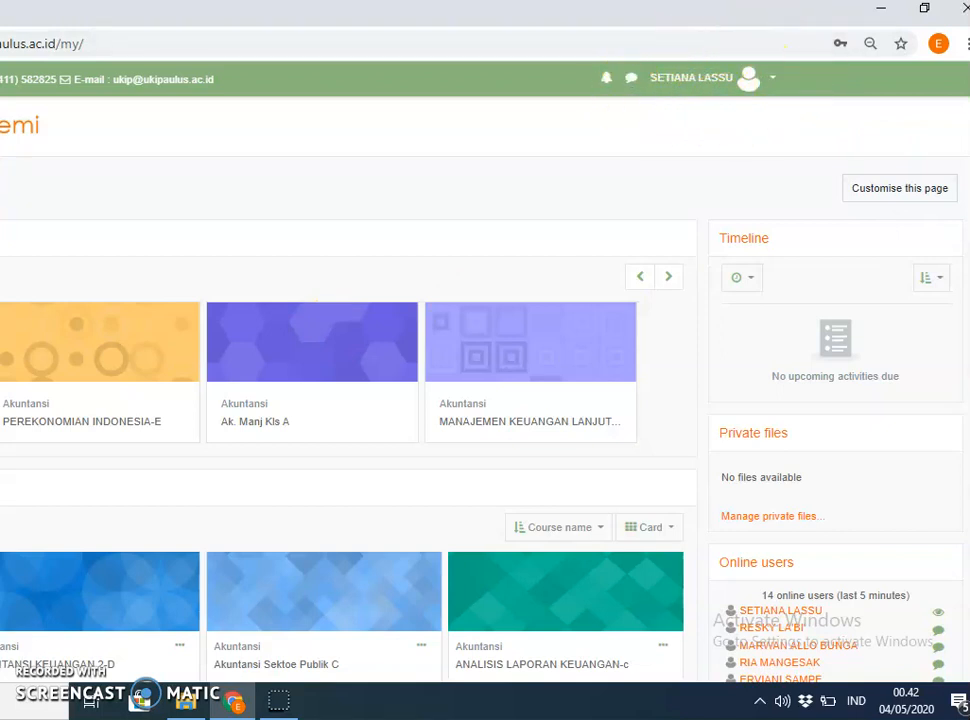
pyautogui.scroll(-3, 365, 400)
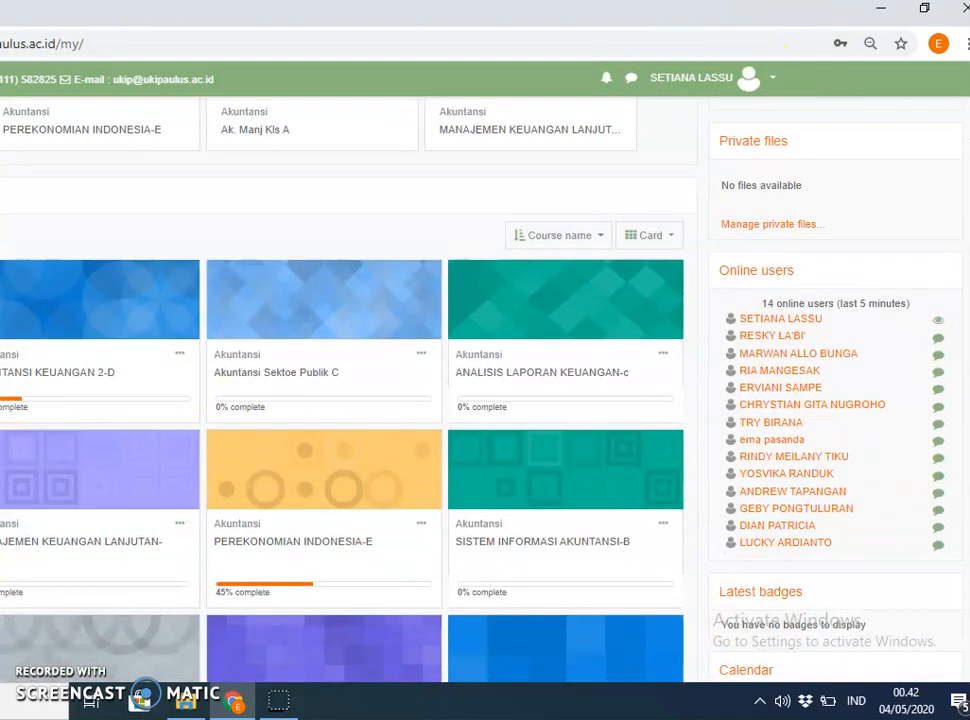
pyautogui.scroll(-3, 365, 400)
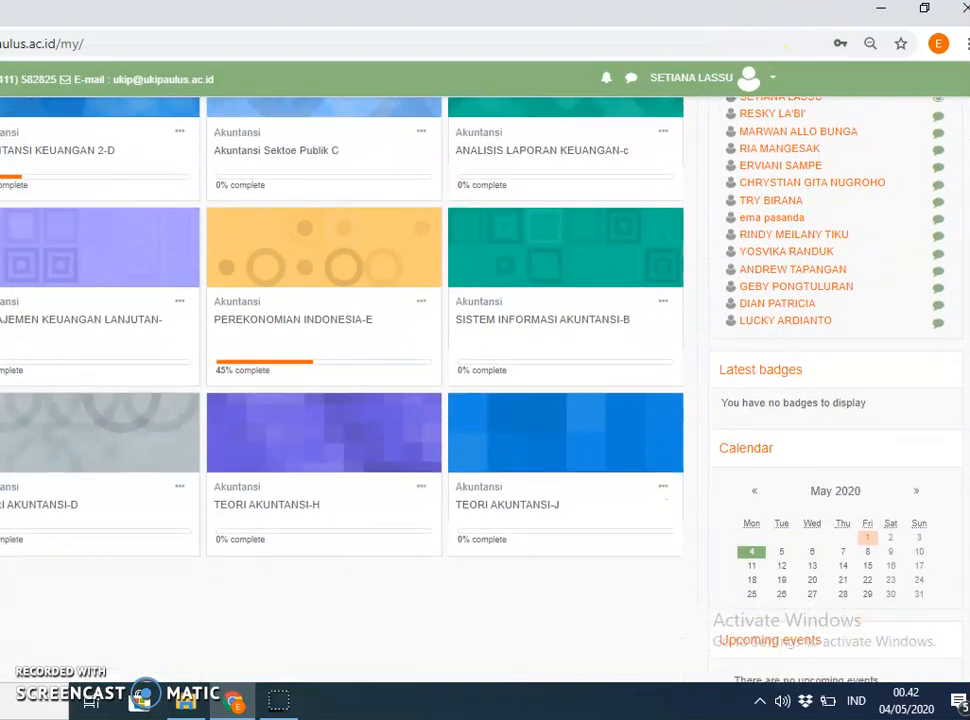
pyautogui.scroll(-1, 365, 400)
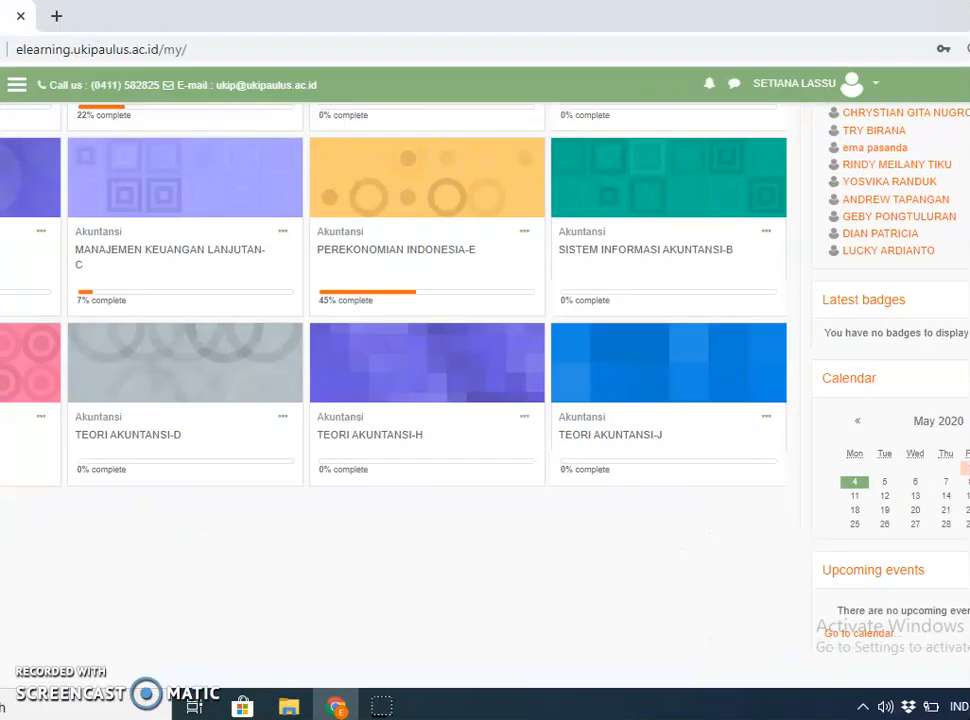
pyautogui.click(104, 440)
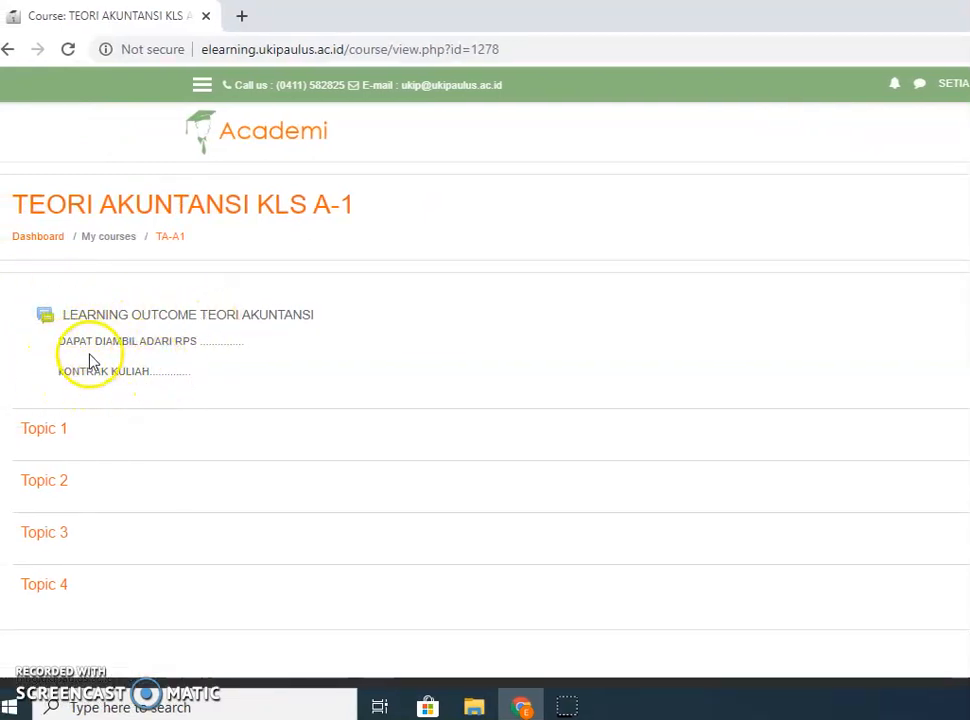
# Open the LEARNING OUTCOME TEORI AKUNTANSI forum from the General section as the student.
pyautogui.click(155, 320)
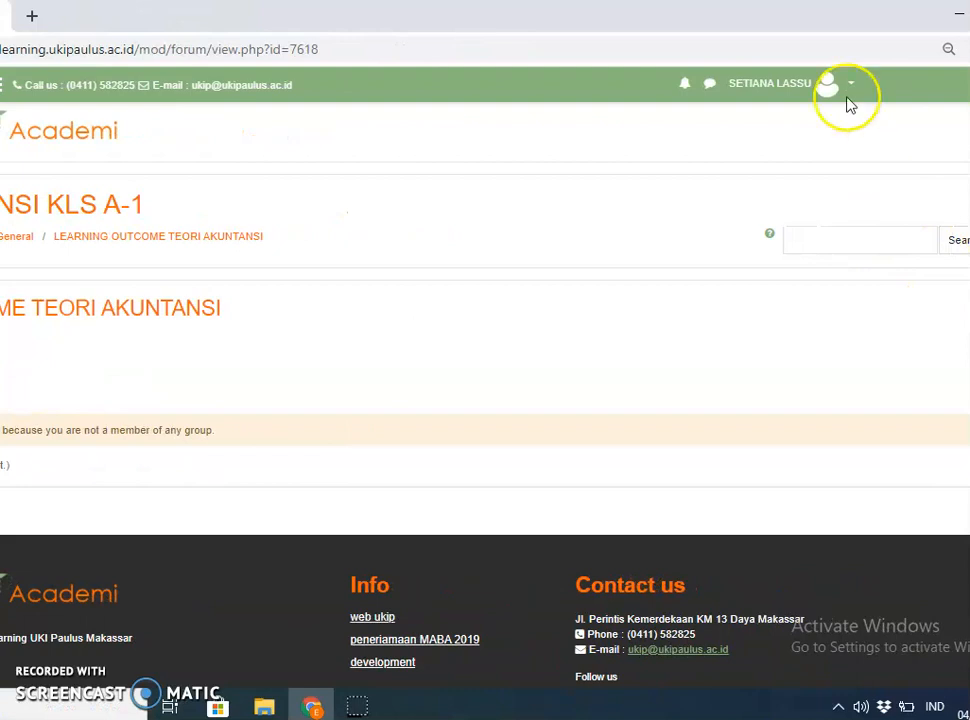
# Log out of the student account, then sign in using the teacher's saved login suggested after typing 'er'.
pyautogui.click(849, 85)
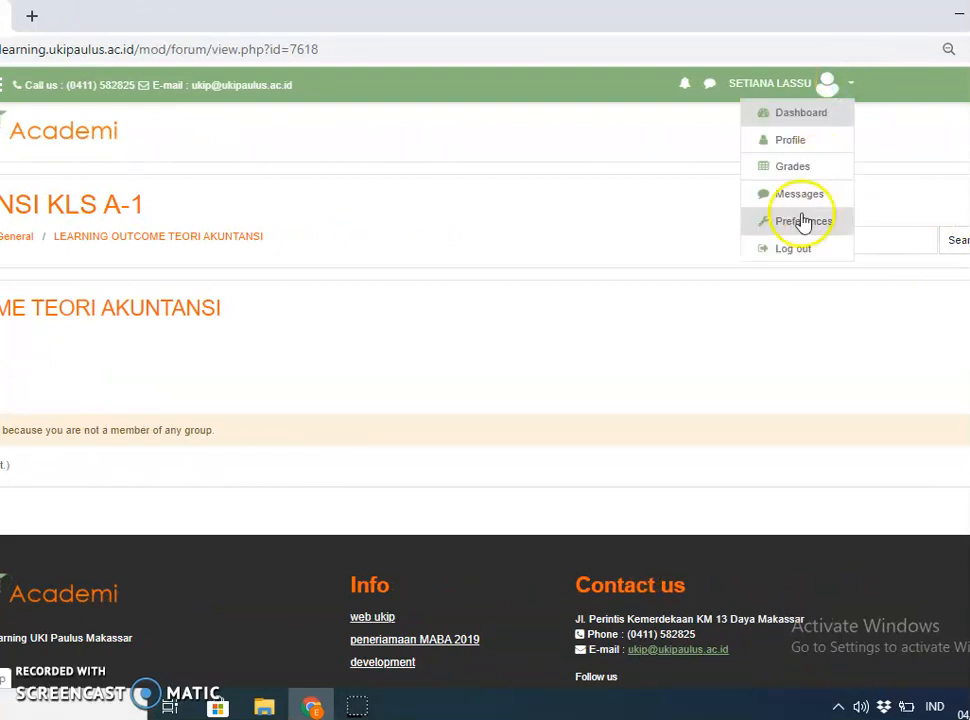
pyautogui.click(805, 250)
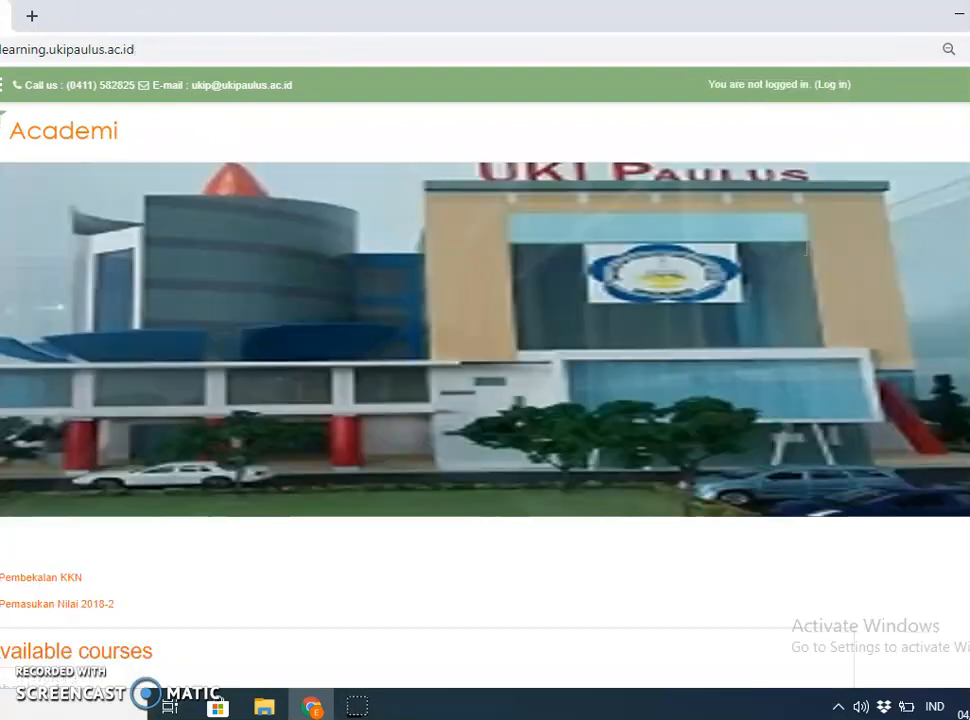
pyautogui.click(828, 92)
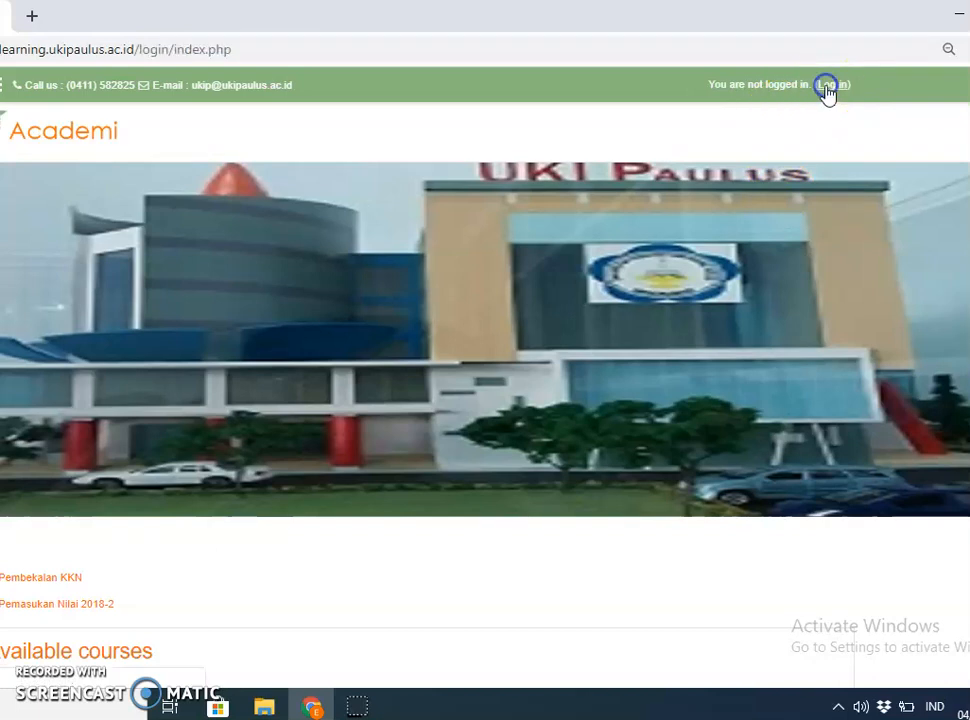
pyautogui.click(320, 298)
pyautogui.press('BackSpace')
pyautogui.press('BackSpace')
pyautogui.press('BackSpace')
pyautogui.press('BackSpace')
pyautogui.press('BackSpace')
pyautogui.press('BackSpace')
pyautogui.press('BackSpace')
pyautogui.press('BackSpace')
pyautogui.press('BackSpace')
pyautogui.press('BackSpace')
pyautogui.press('BackSpace')
pyautogui.press('BackSpace')
pyautogui.press('BackSpace')
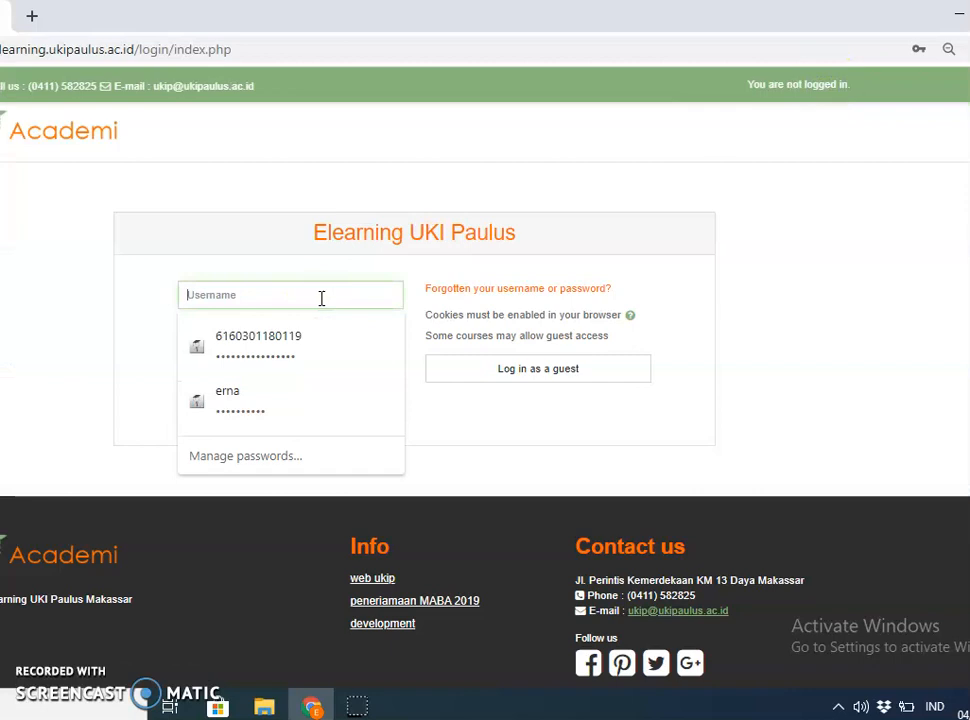
pyautogui.write('erna')
pyautogui.click(273, 342)
pyautogui.click(283, 414)
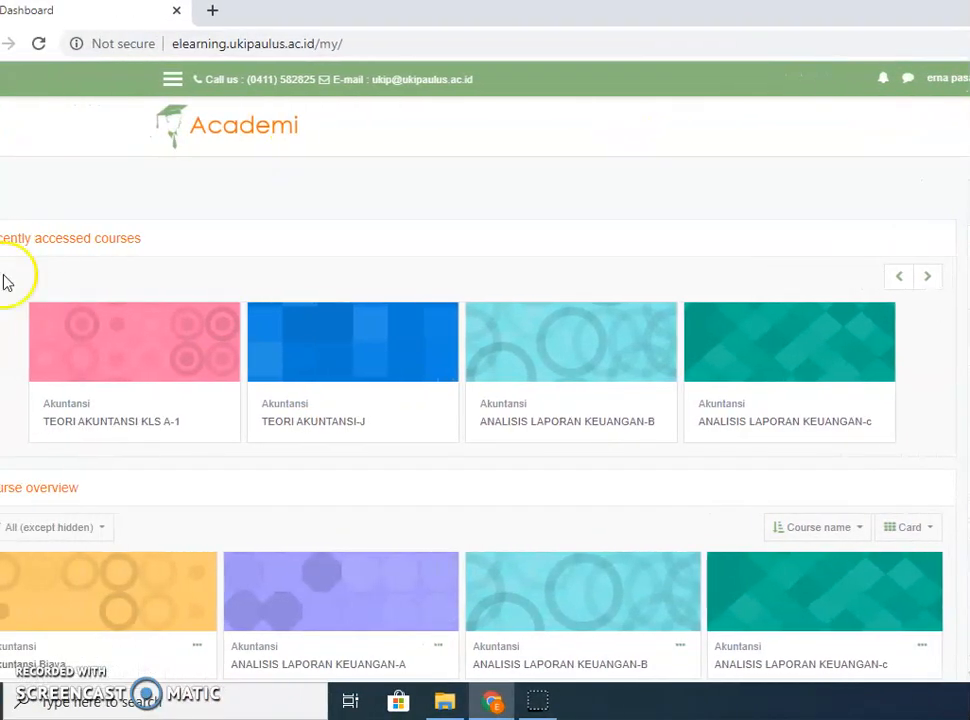
pyautogui.click(72, 428)
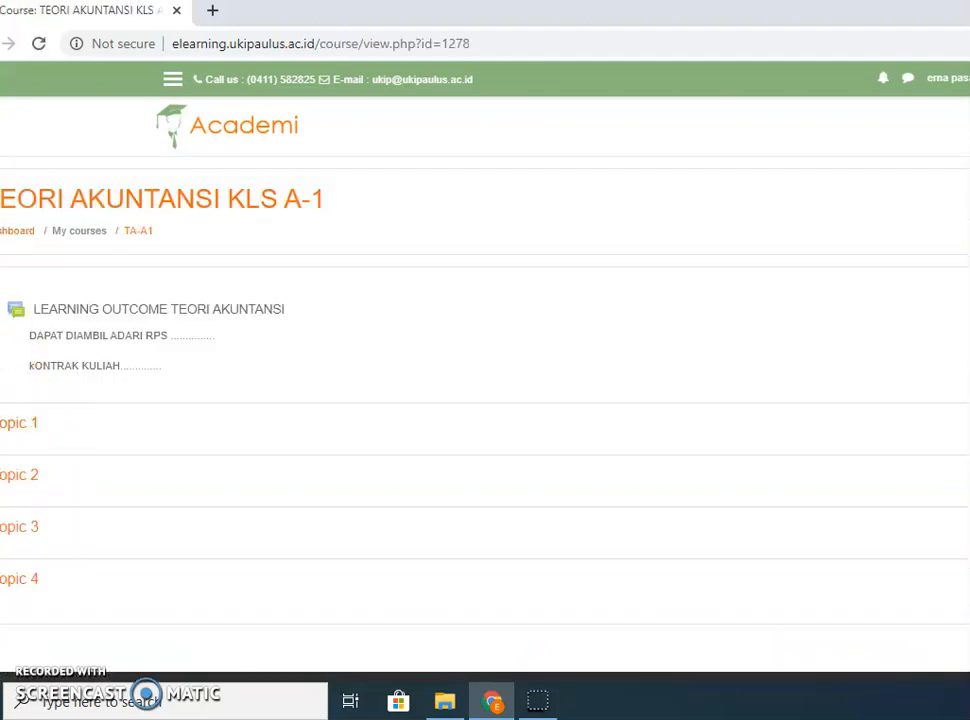
pyautogui.click(30, 428)
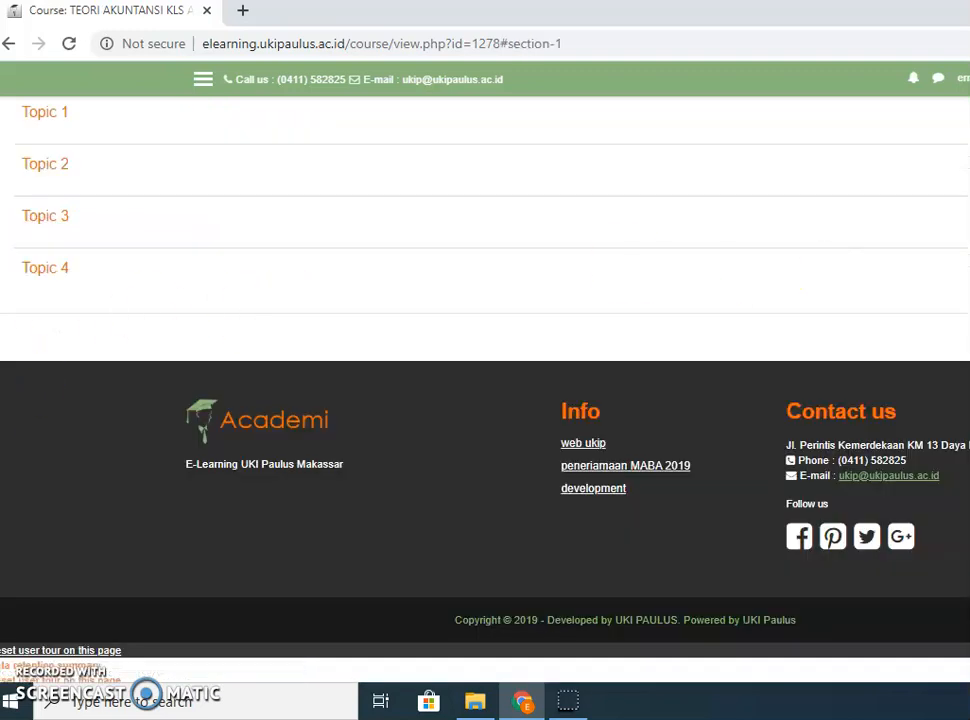
pyautogui.scroll(2, 485, 400)
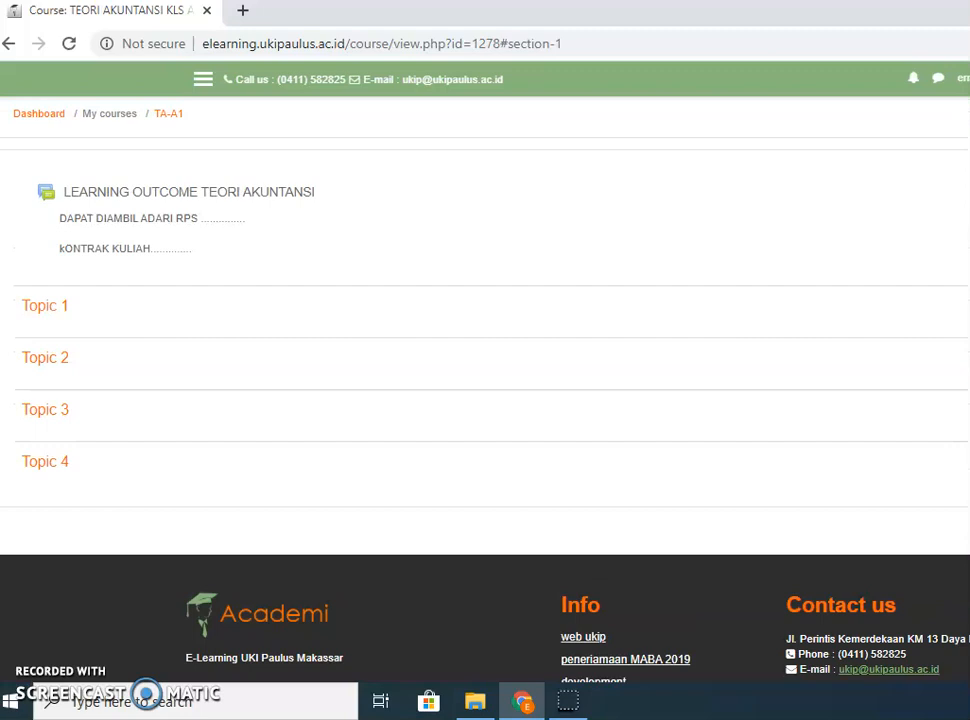
pyautogui.scroll(2, 485, 400)
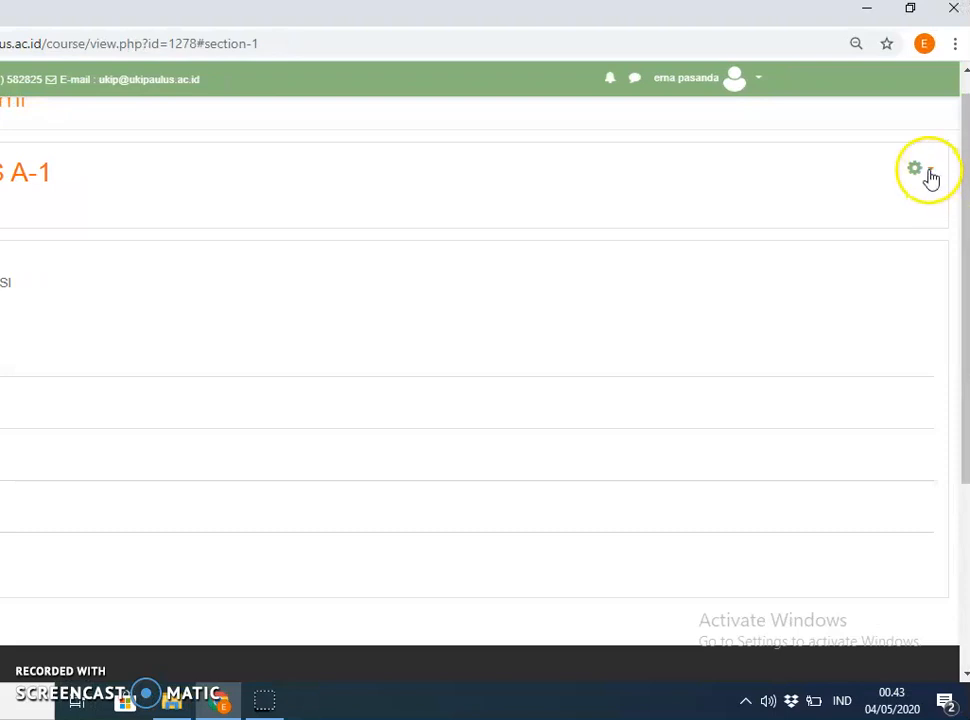
# Turn editing on for TEORI AKUNTANSI KLS A-1 from the course gear menu.
pyautogui.click(929, 176)
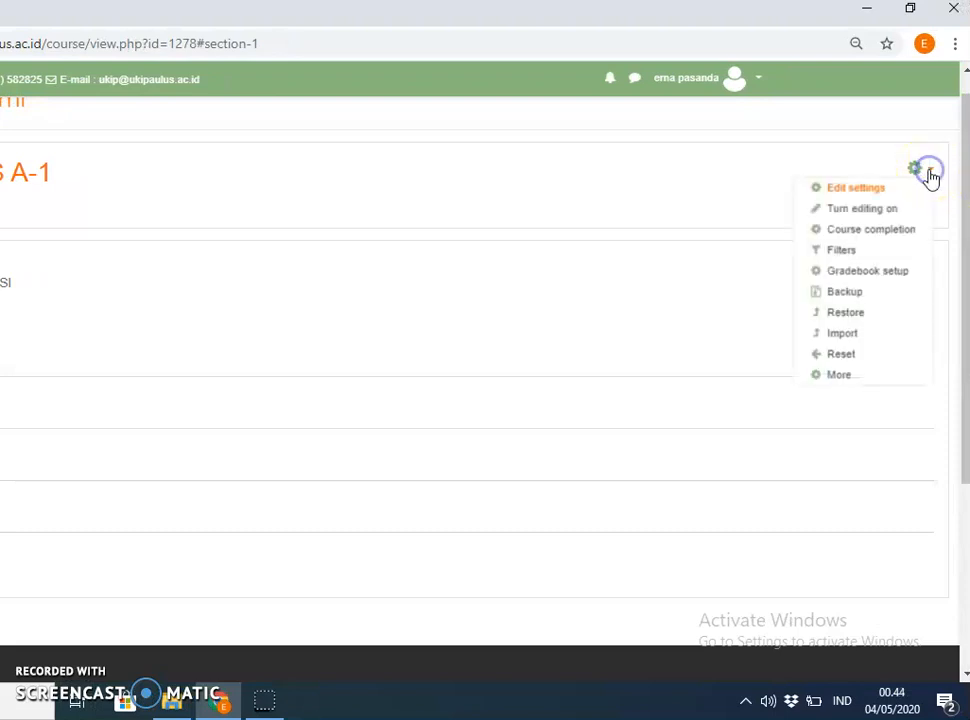
pyautogui.click(870, 212)
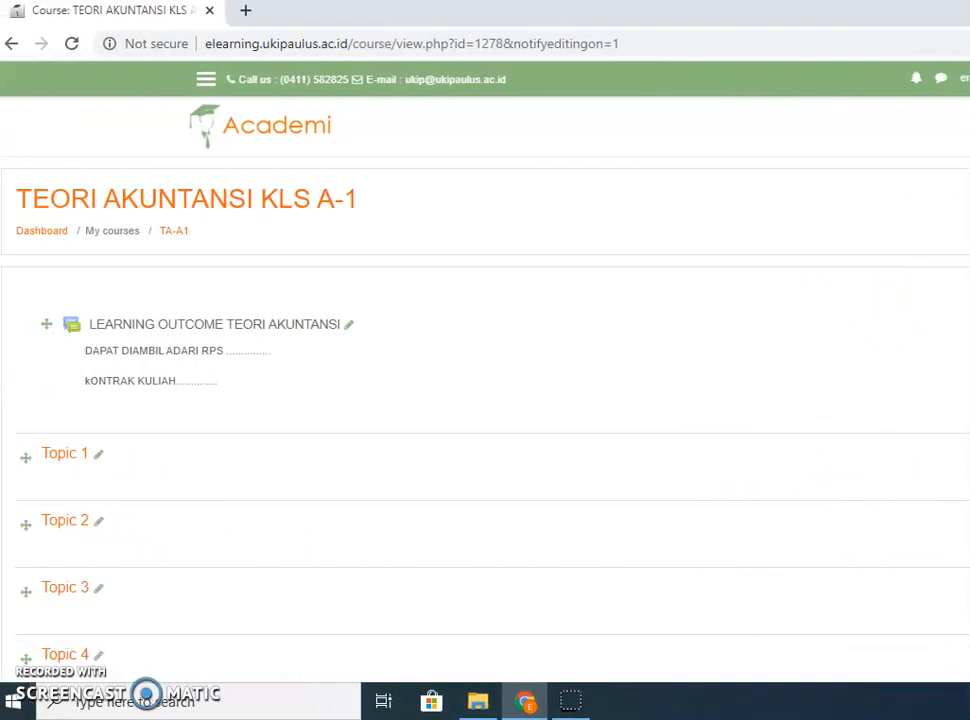
# Rename Topic 1 to 'PERTEMUAN 1', then append '(TGL......)' to the section name.
pyautogui.click(99, 456)
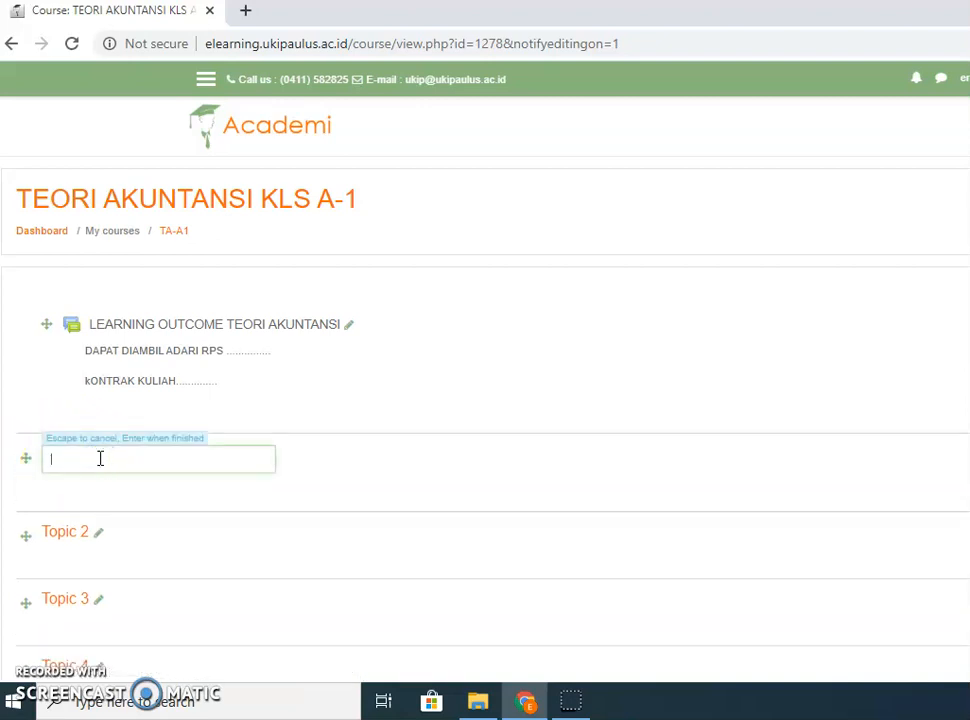
pyautogui.click(119, 455)
pyautogui.write('pERTEMUAN 1')
pyautogui.press('Return')
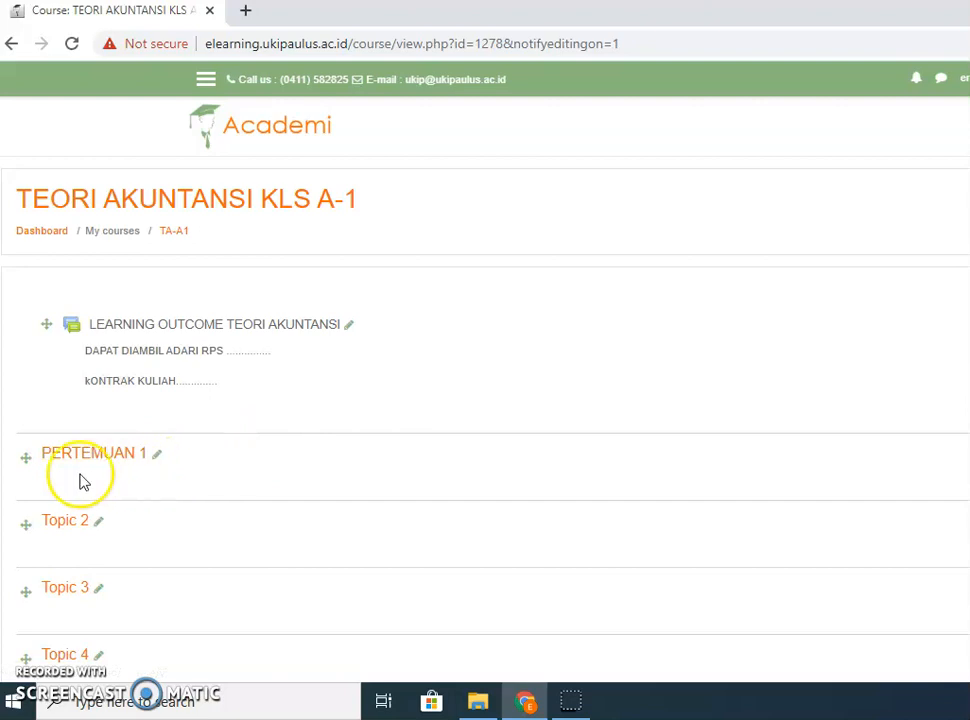
pyautogui.click(157, 454)
pyautogui.click(156, 461)
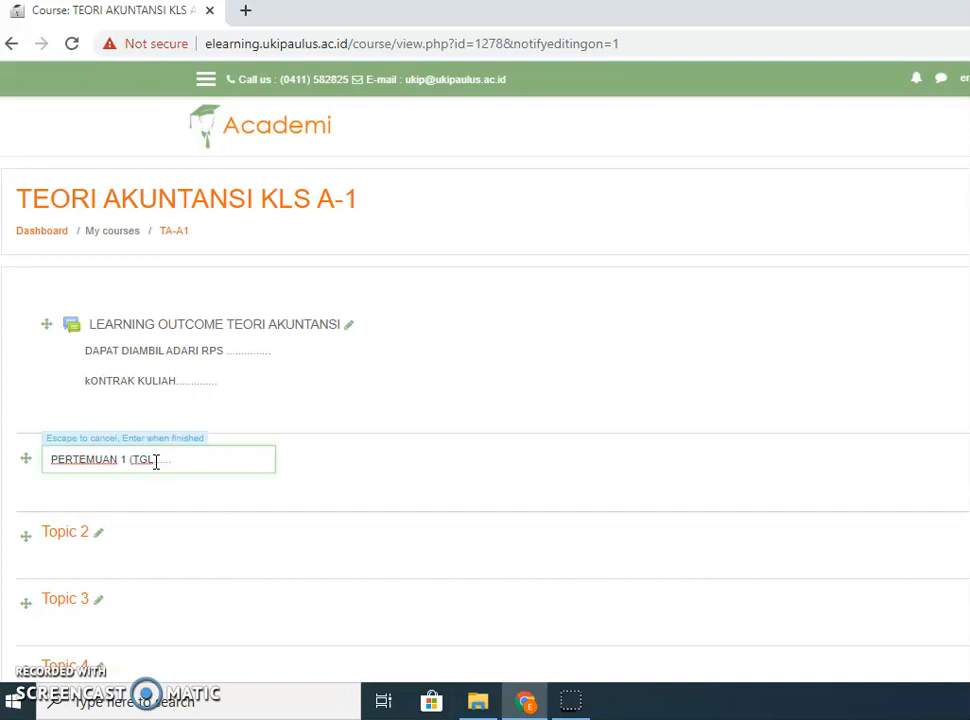
pyautogui.press('Return')
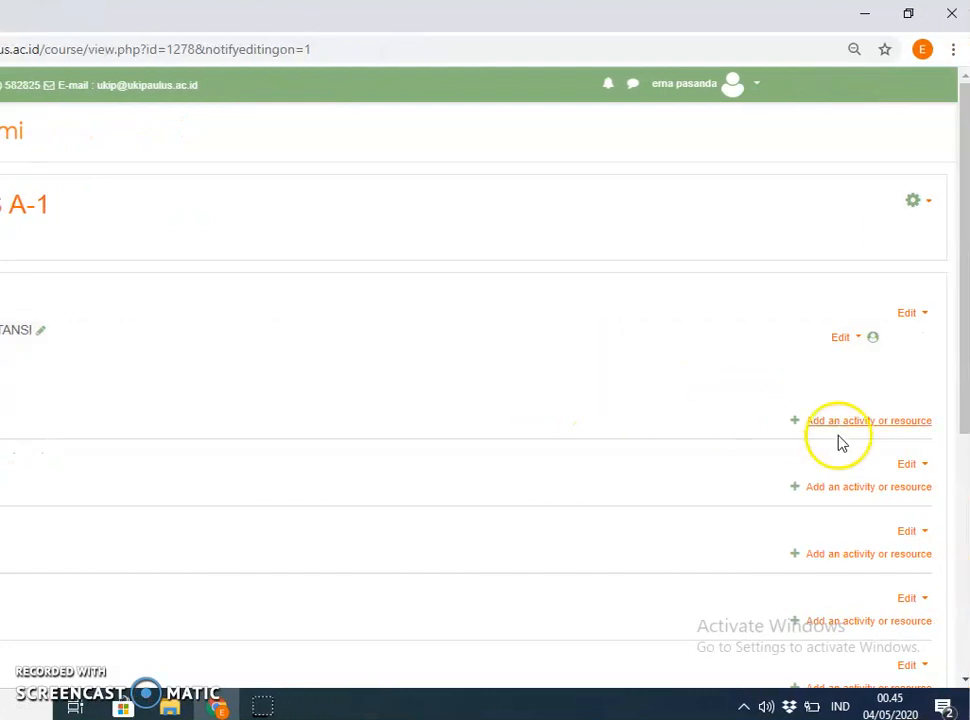
pyautogui.click(829, 497)
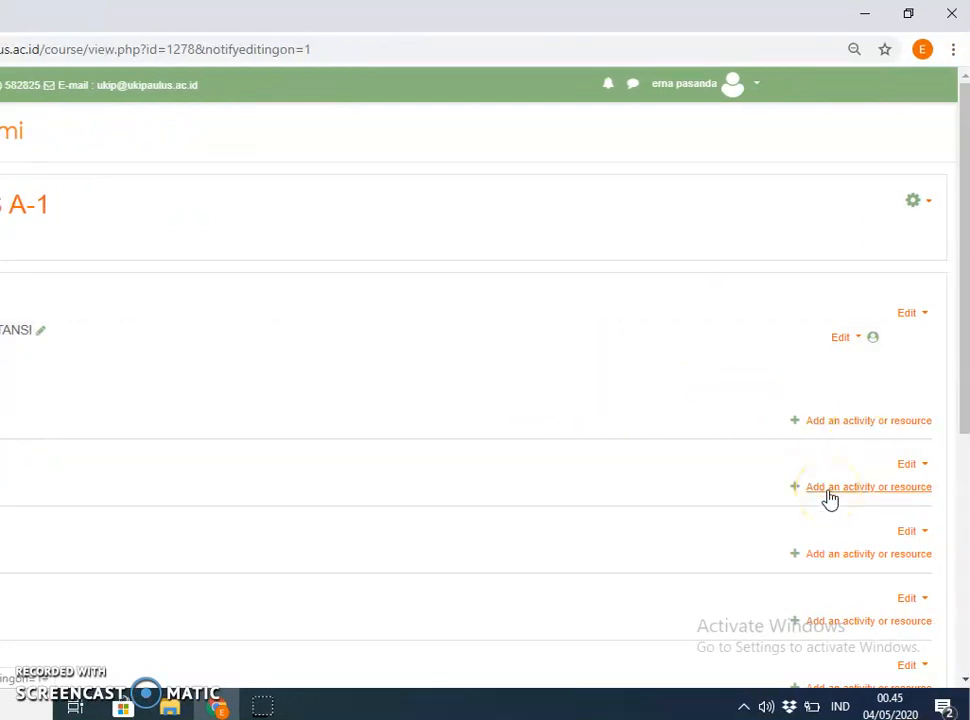
pyautogui.click(829, 497)
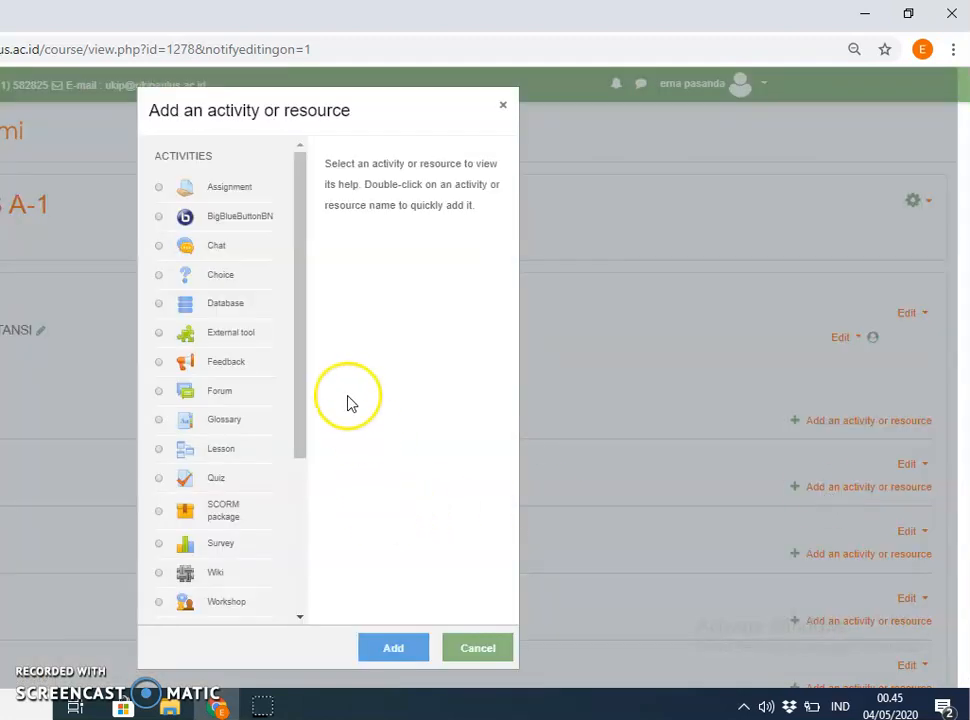
pyautogui.moveTo(301, 372); pyautogui.dragTo(299, 509)
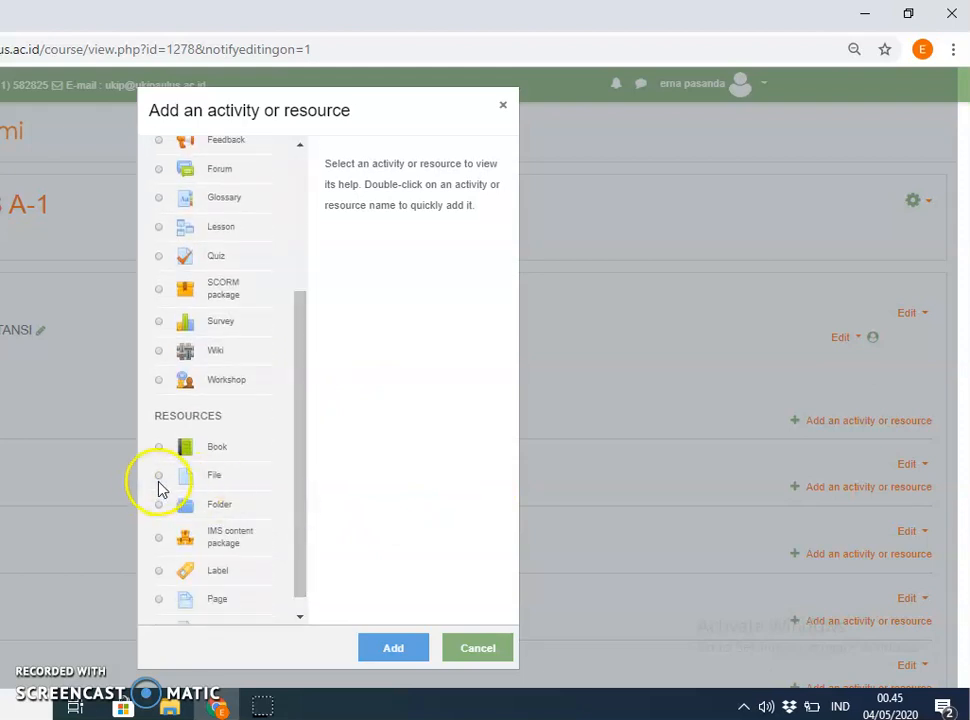
pyautogui.moveTo(301, 457); pyautogui.dragTo(296, 372)
pyautogui.click(487, 645)
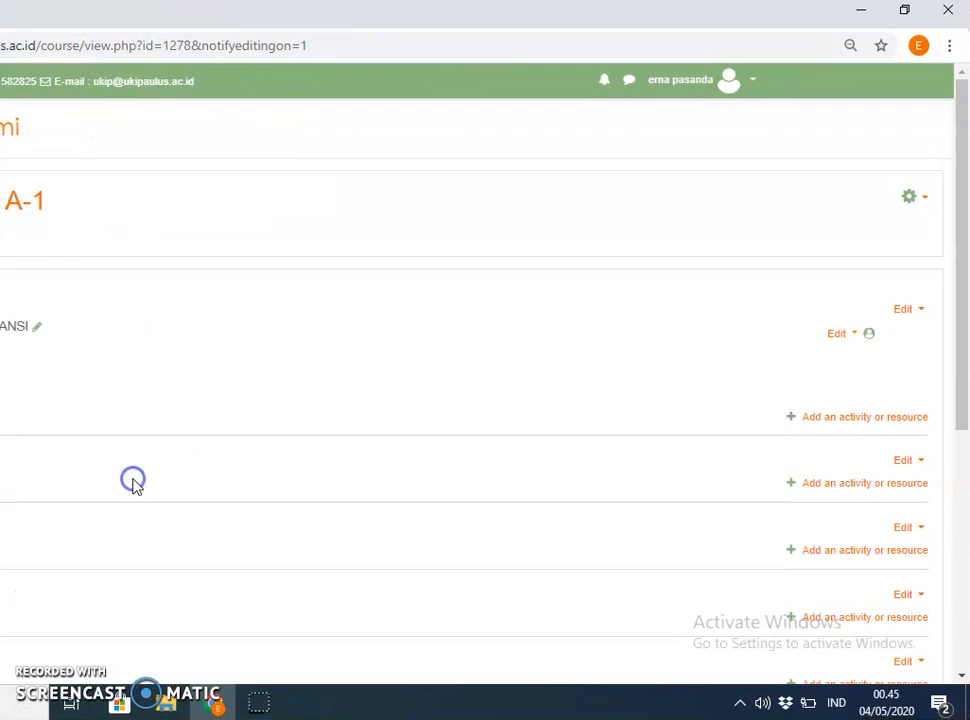
pyautogui.hotkey('ctrl', '-')
pyautogui.hotkey('ctrl', '-')
pyautogui.hotkey('ctrl', '-')
pyautogui.hotkey('ctrl', '-')
pyautogui.hotkey('ctrl', '-')
pyautogui.hotkey('ctrl', '-')
pyautogui.hotkey('ctrl', '-')
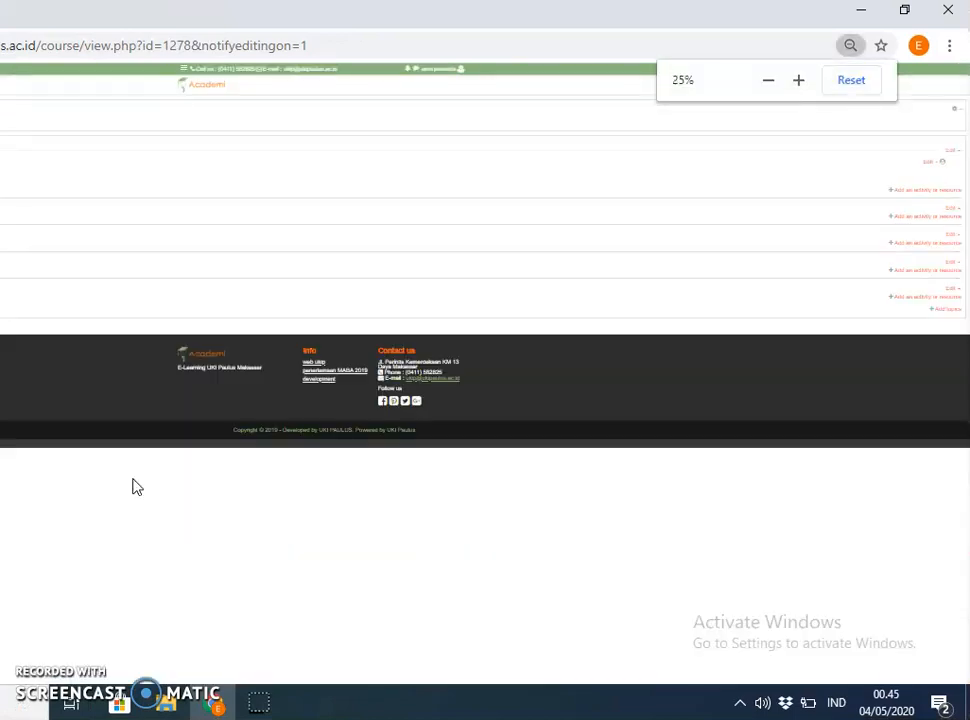
pyautogui.hotkey('ctrl', '+')
pyautogui.hotkey('ctrl', '+')
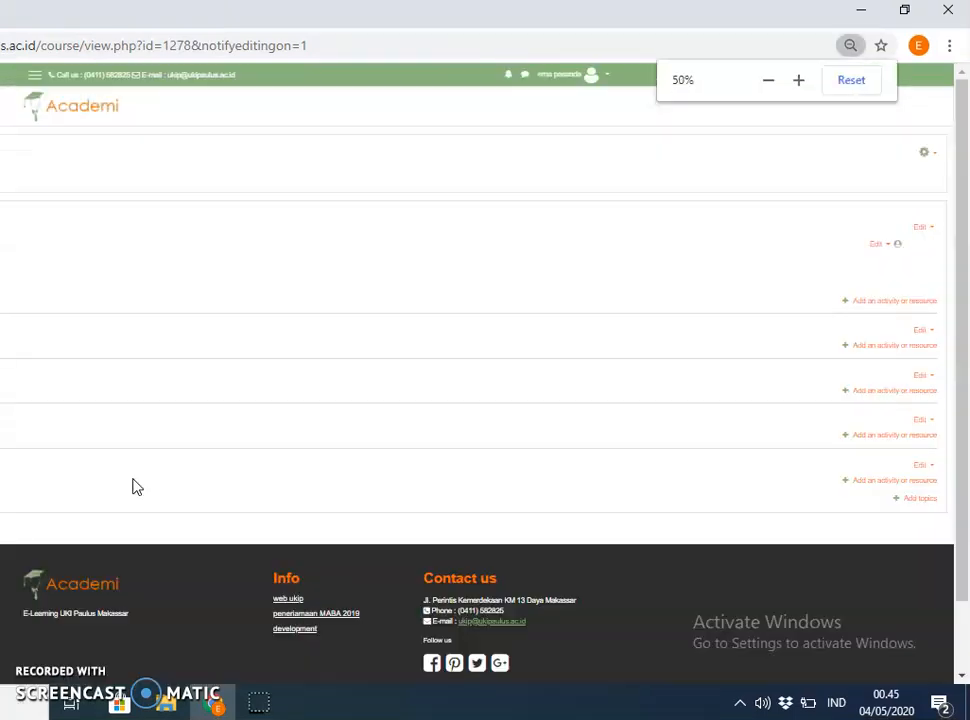
pyautogui.hotkey('ctrl', '+')
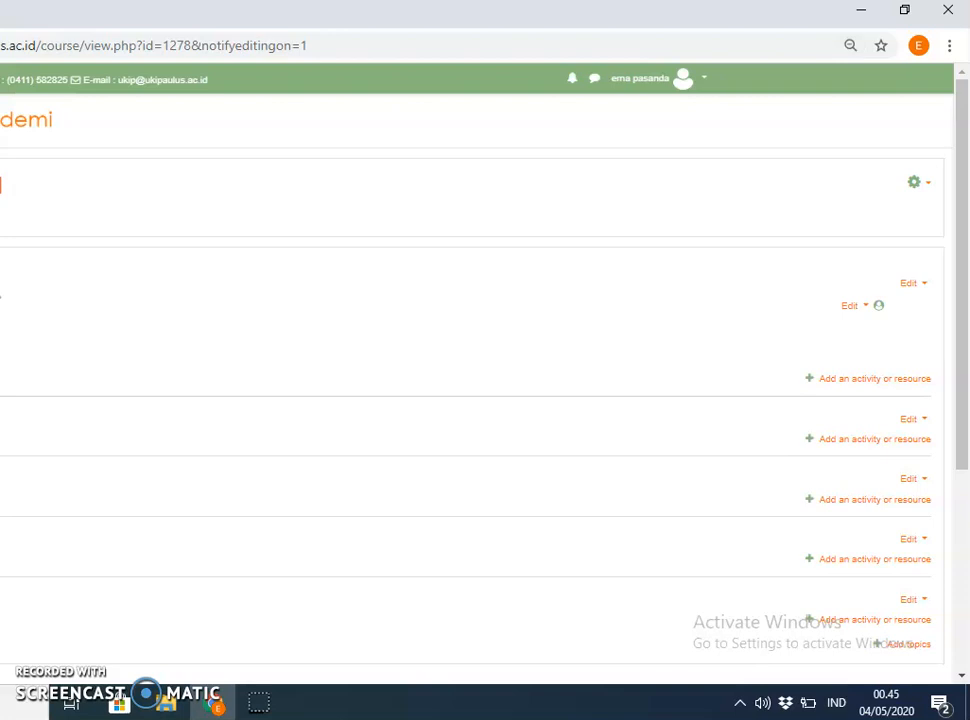
pyautogui.hotkey('ctrl', '+')
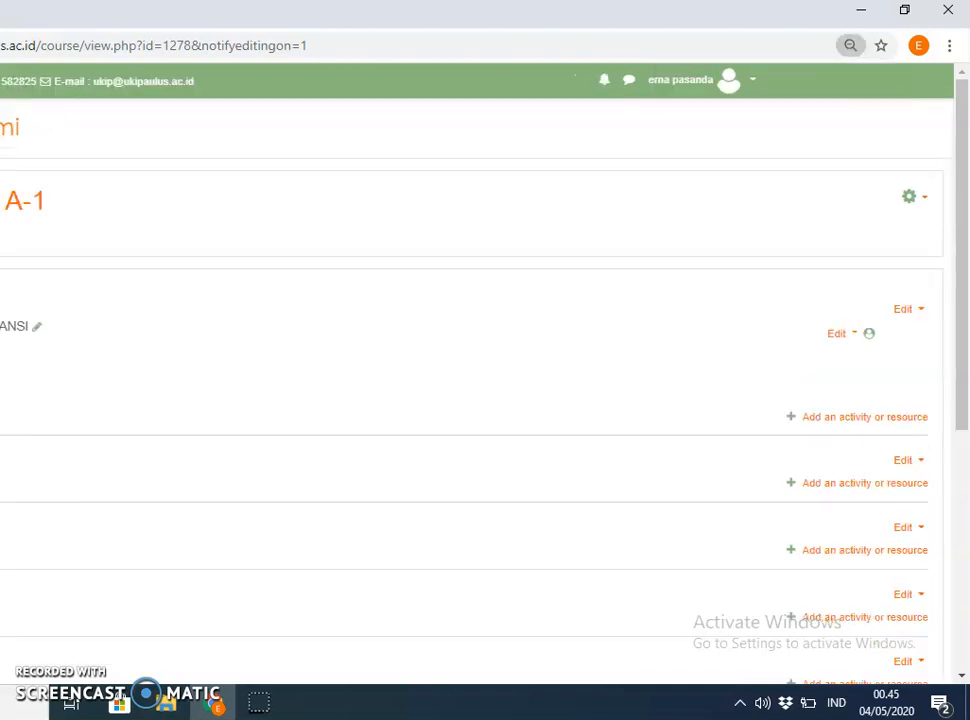
pyautogui.click(8, 437)
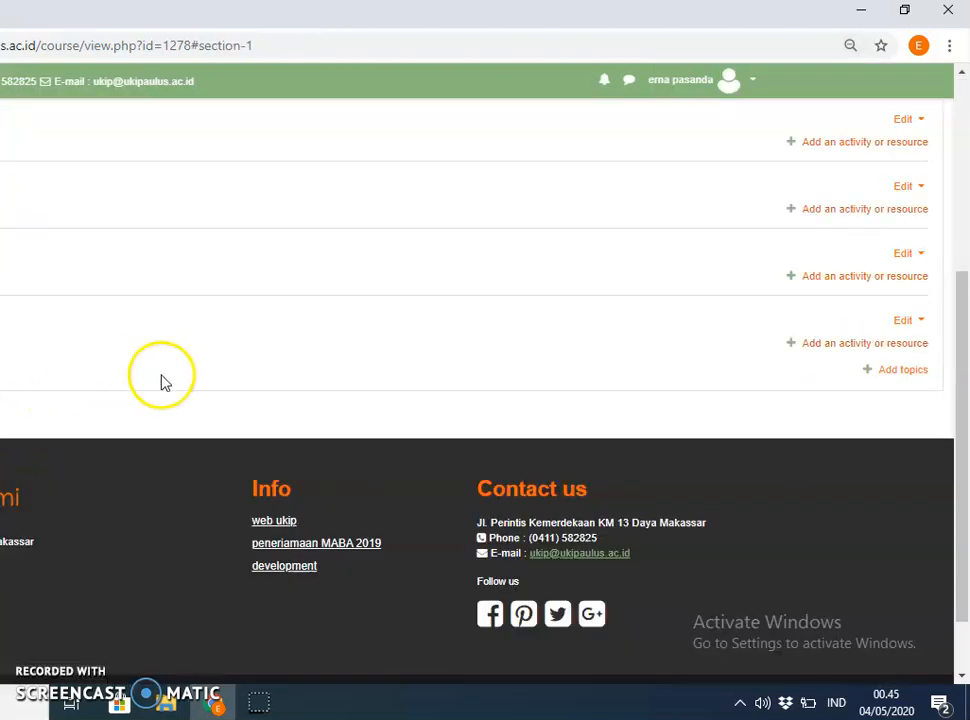
pyautogui.scroll(2, 262, 359)
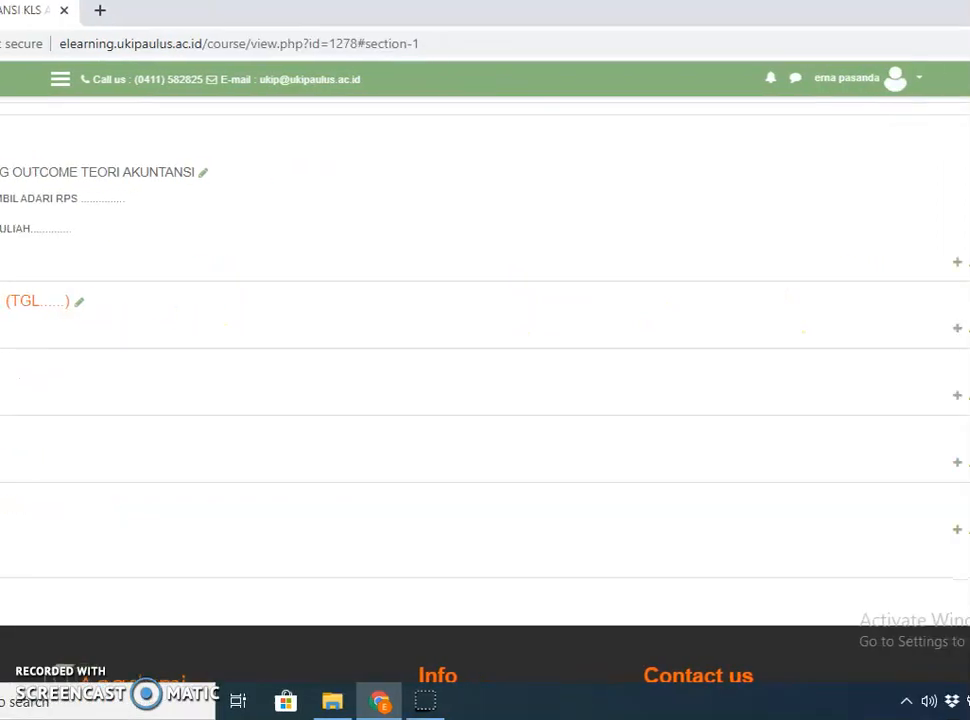
# Pick File from the Resources list in the PERTEMUAN 1 activity chooser and add it.
pyautogui.click(938, 333)
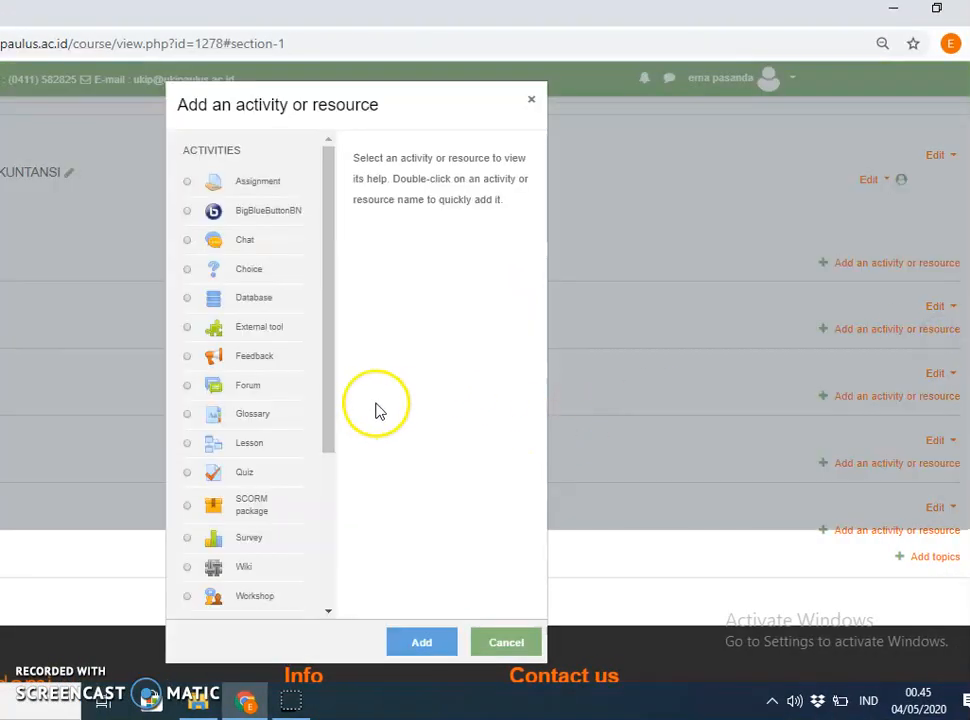
pyautogui.click(331, 420)
pyautogui.moveTo(331, 420); pyautogui.dragTo(342, 515)
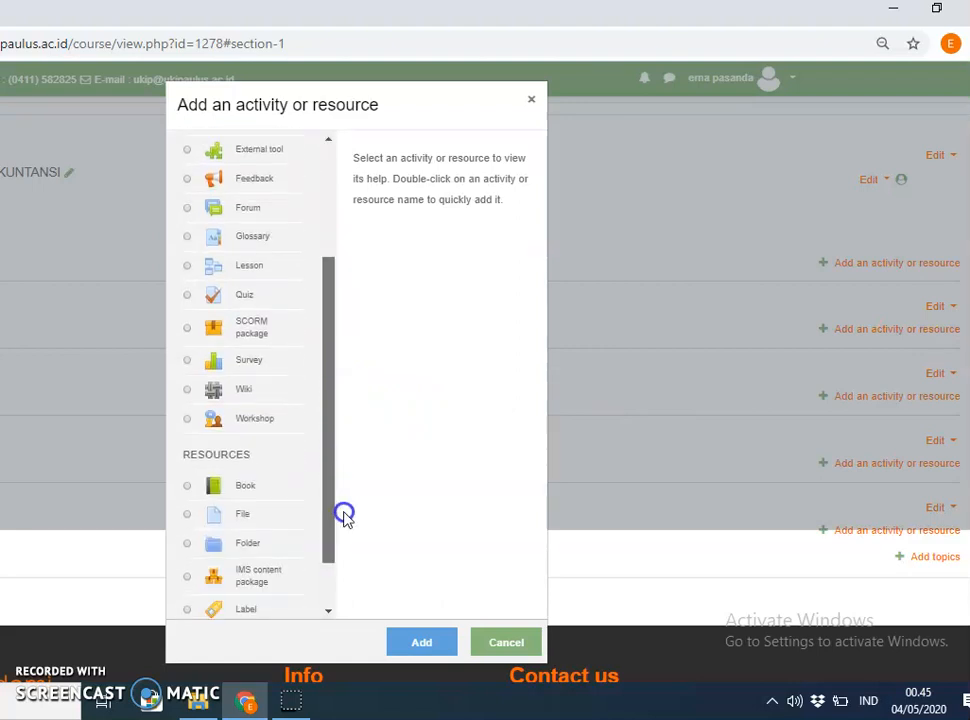
pyautogui.click(246, 518)
pyautogui.click(423, 645)
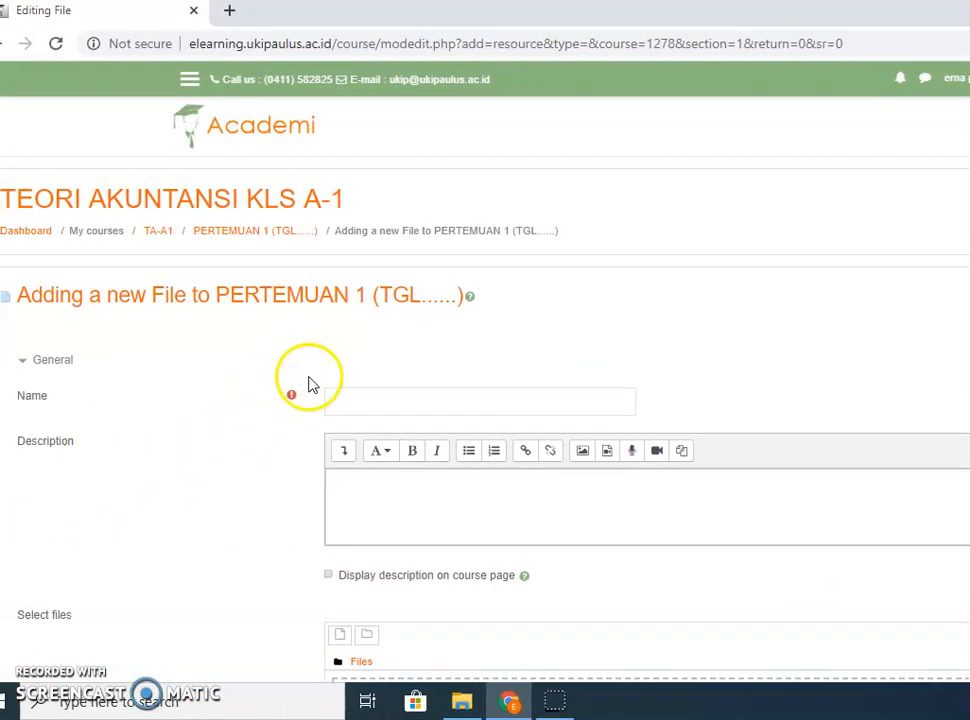
# Enter name PENALARAN and description 'APA PENALARAN.... (RPS)', enabling Display description on course page.
pyautogui.click(353, 397)
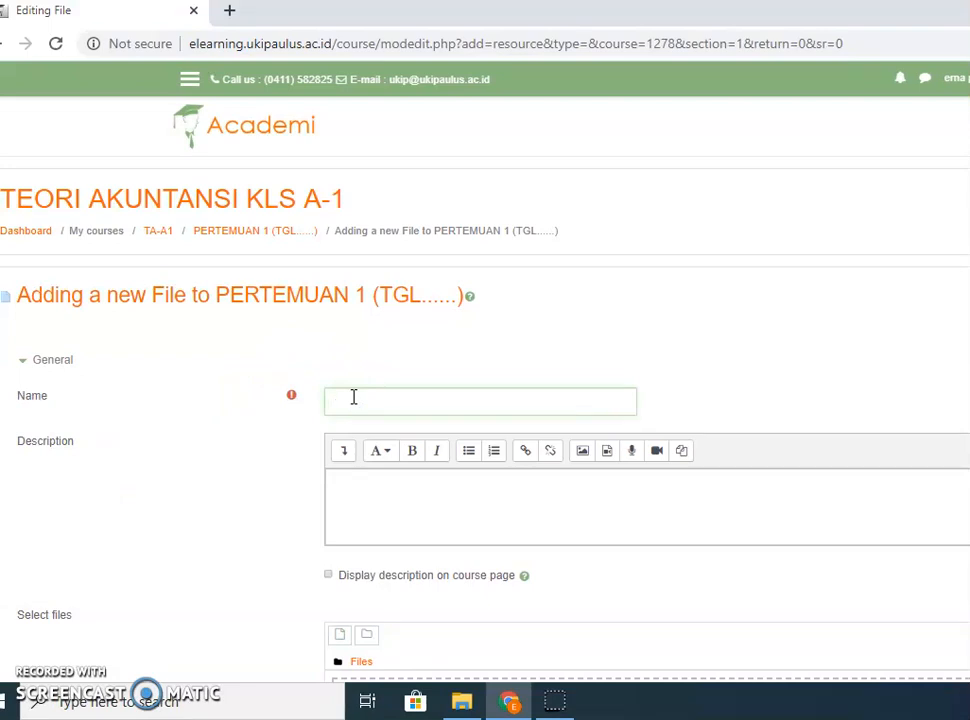
pyautogui.write('RAN')
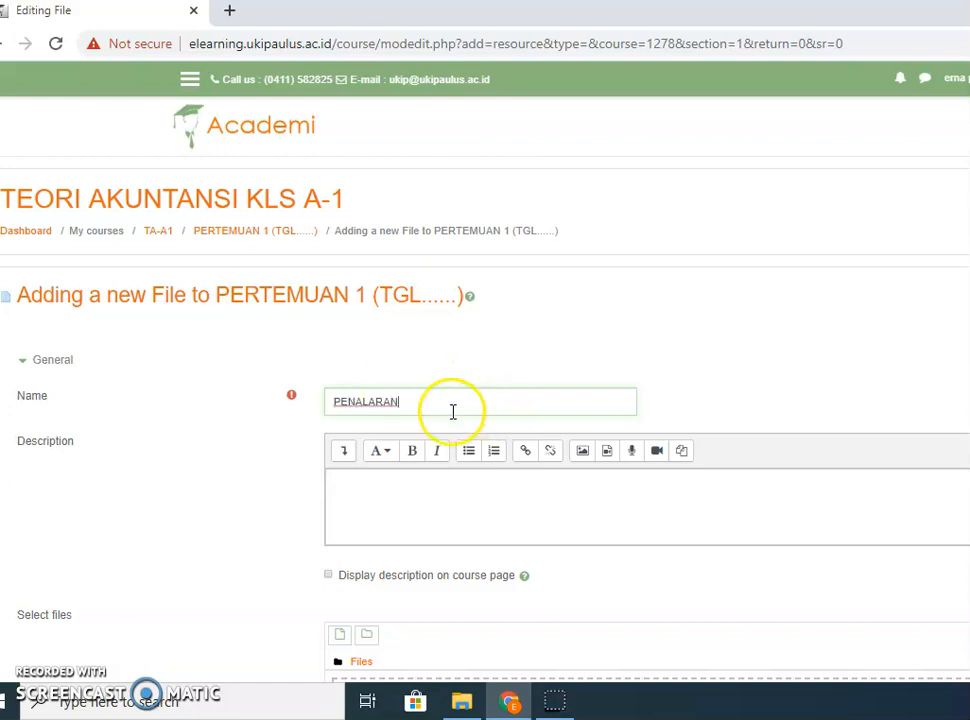
pyautogui.click(374, 488)
pyautogui.write('APA PENALARAN.... (RPS')
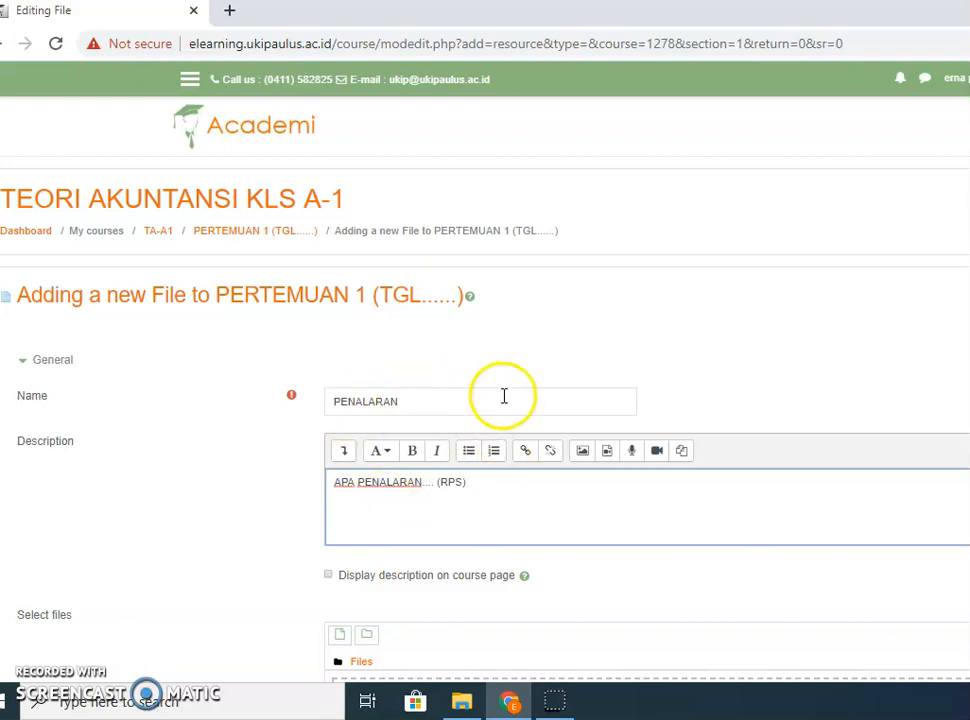
pyautogui.click(329, 575)
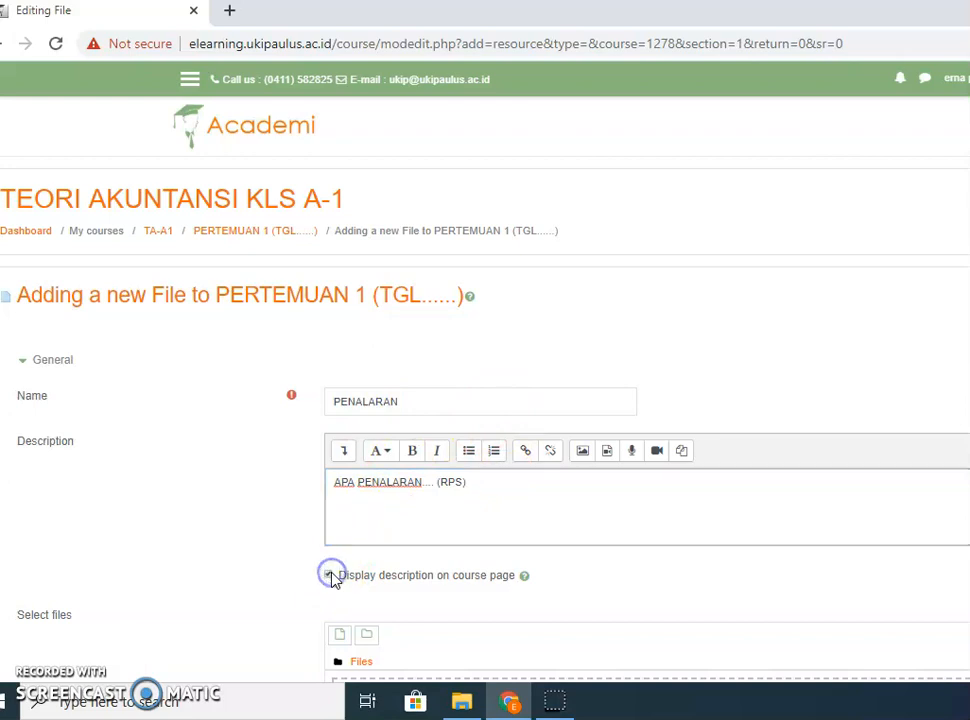
pyautogui.scroll(-3, 658, 422)
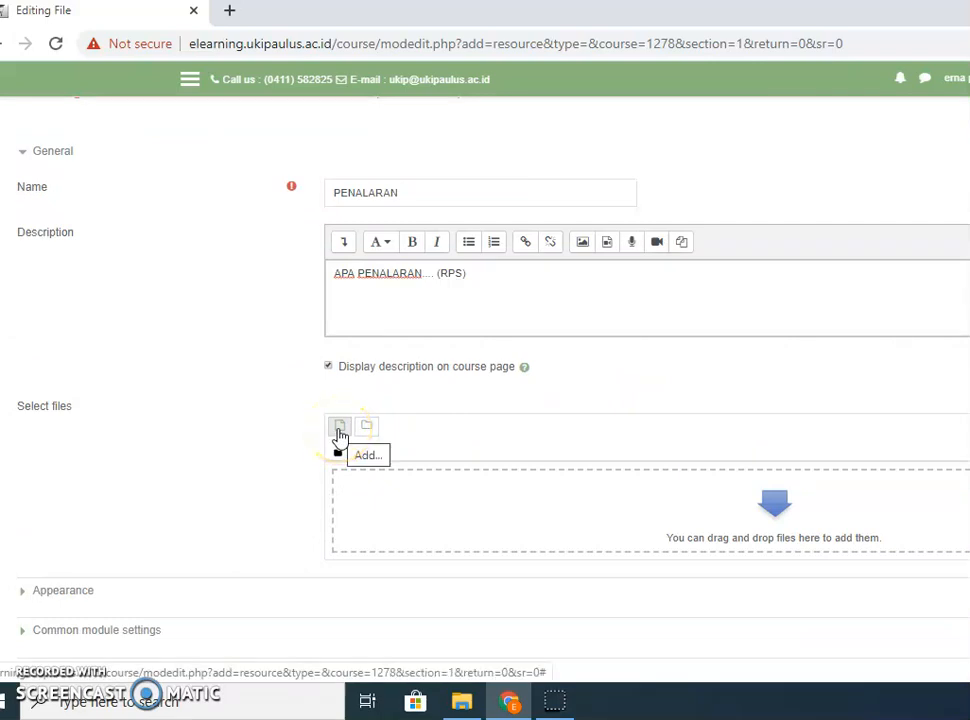
# Start a computer upload from the file picker's Upload a file option.
pyautogui.click(340, 430)
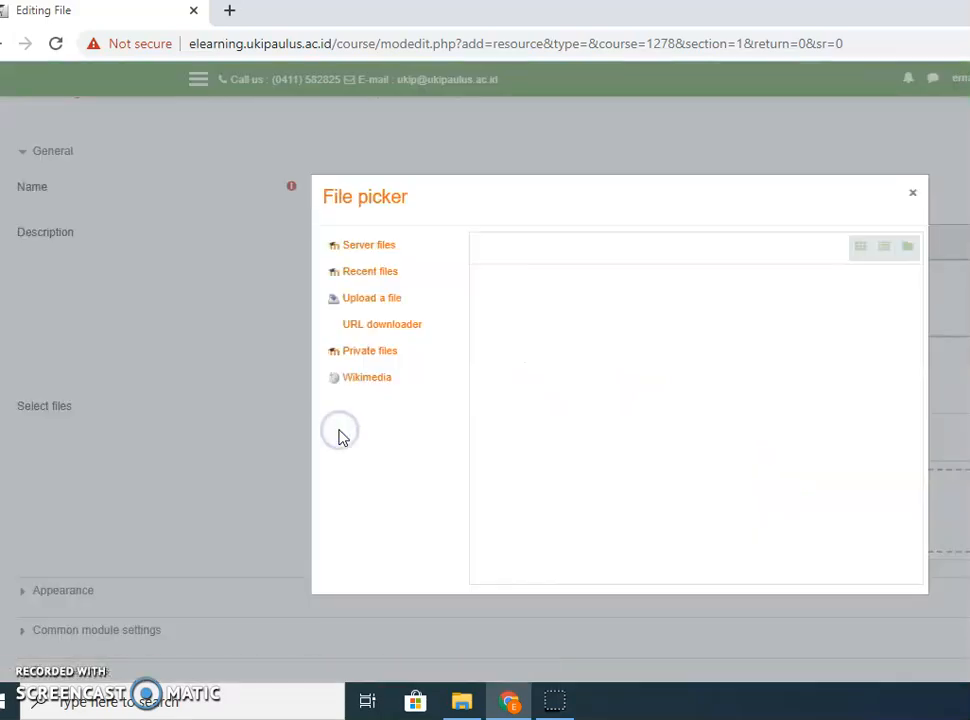
pyautogui.click(368, 300)
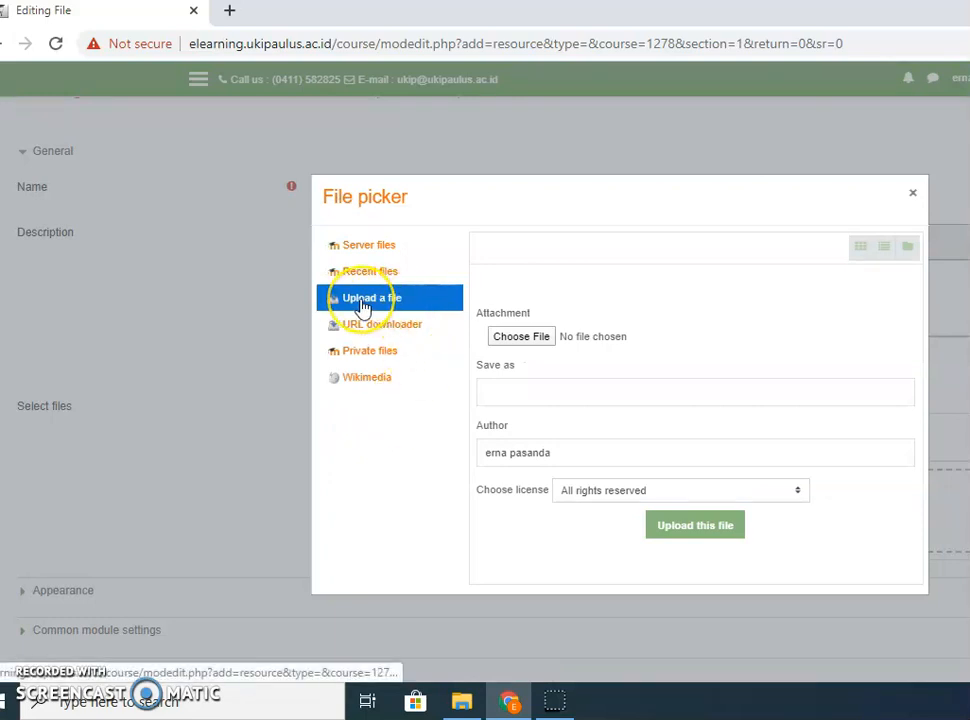
pyautogui.click(526, 343)
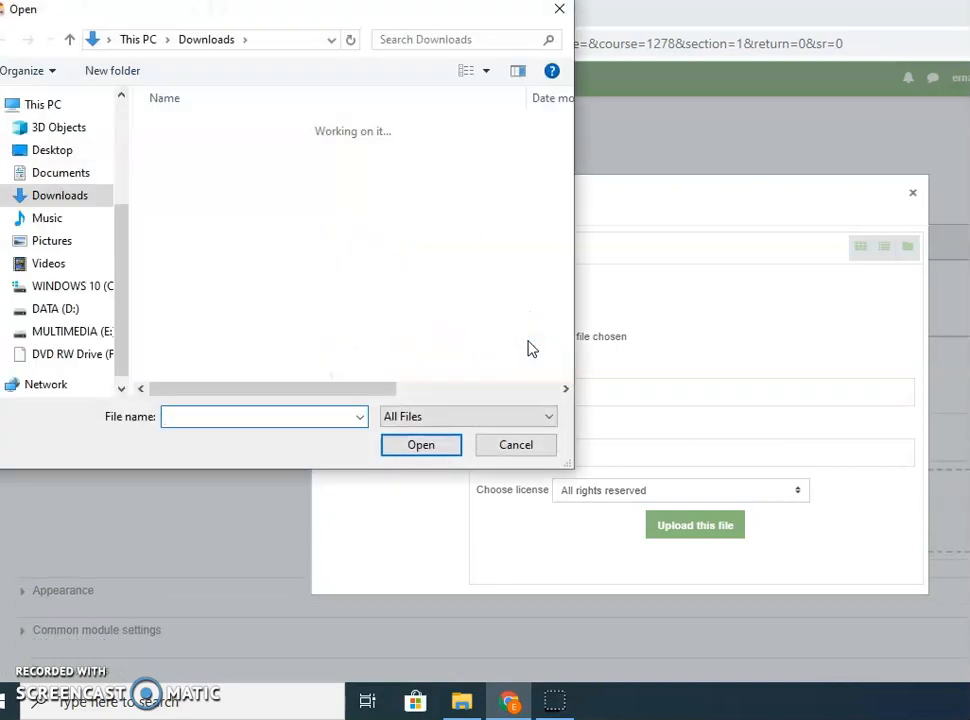
# Choose slideta01.ppt from DATA (D:) > KELASKU > TEORI AKUNTANSI.
pyautogui.click(61, 317)
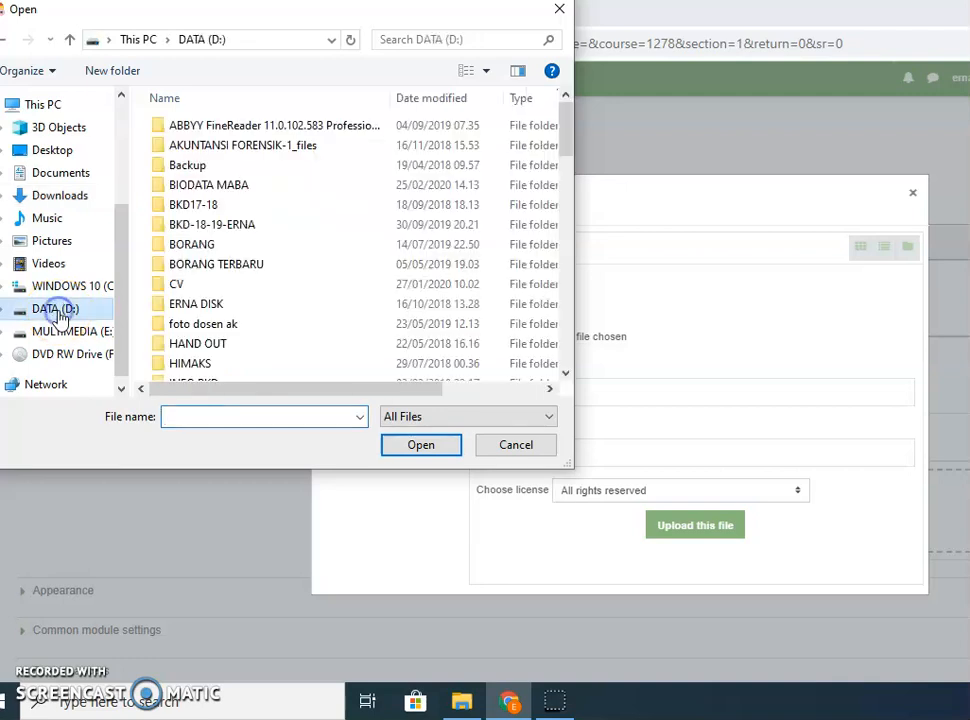
pyautogui.click(566, 372)
pyautogui.click(566, 372)
pyautogui.click(566, 372)
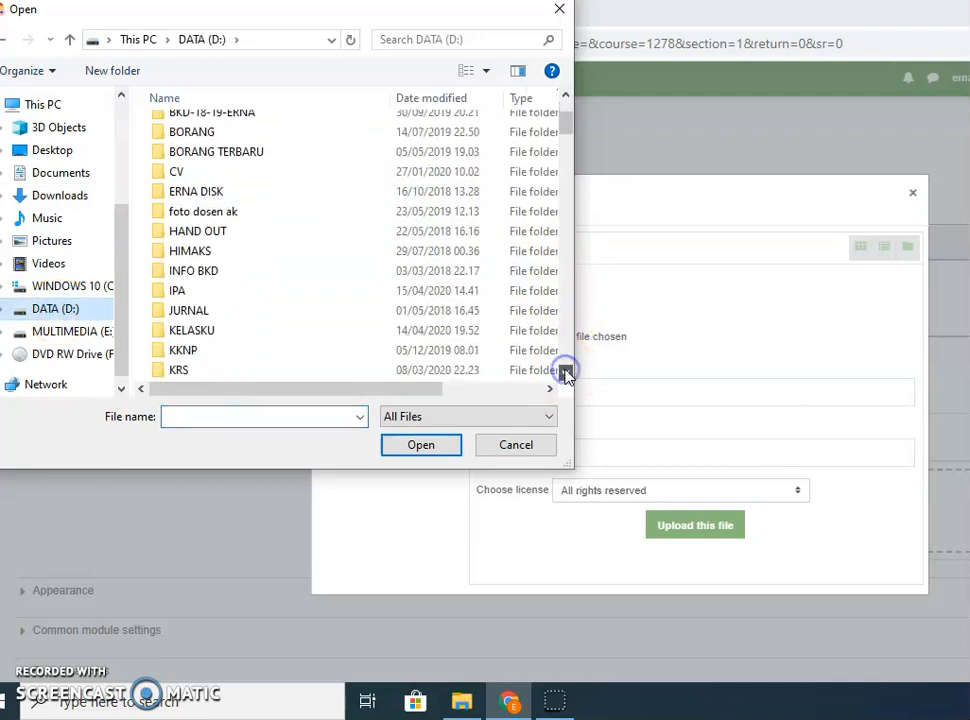
pyautogui.click(259, 341)
pyautogui.doubleClick(259, 341)
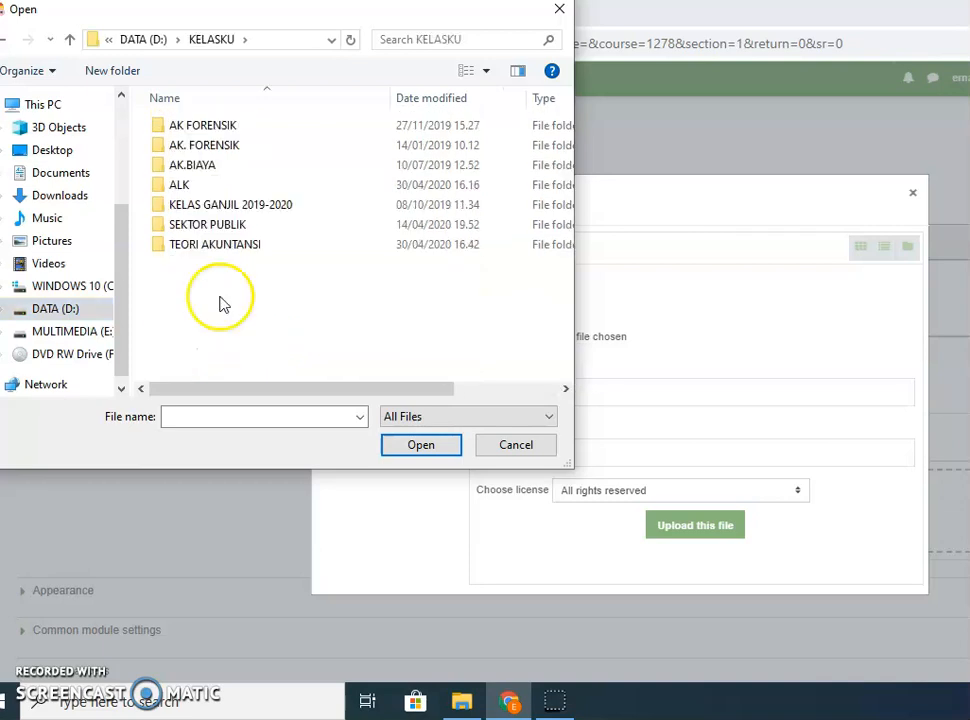
pyautogui.click(220, 246)
pyautogui.doubleClick(220, 246)
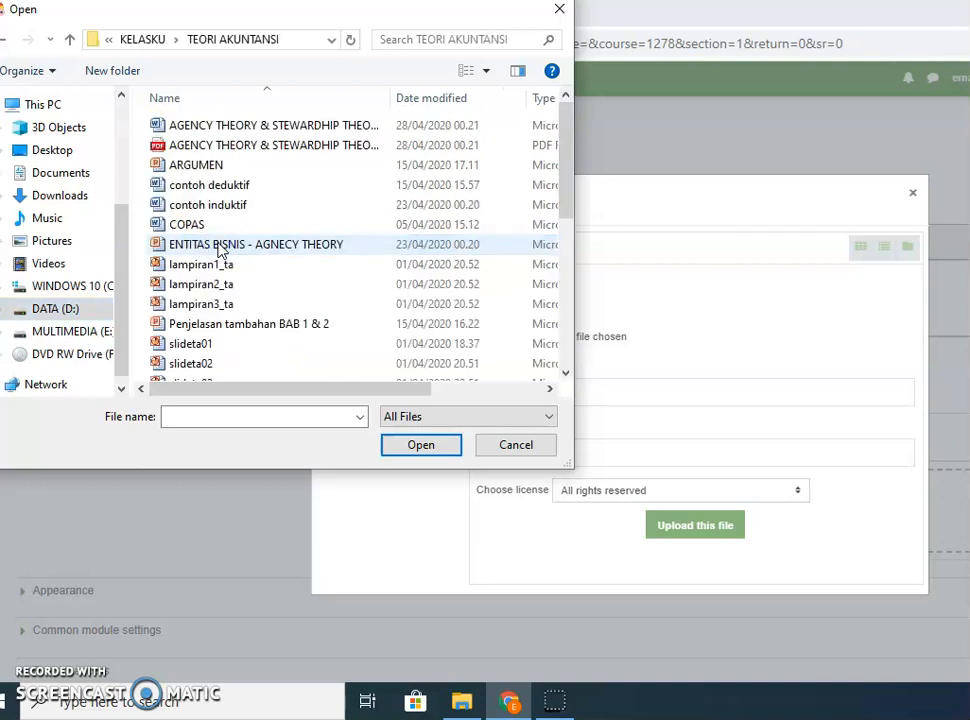
pyautogui.moveTo(569, 176); pyautogui.dragTo(566, 203)
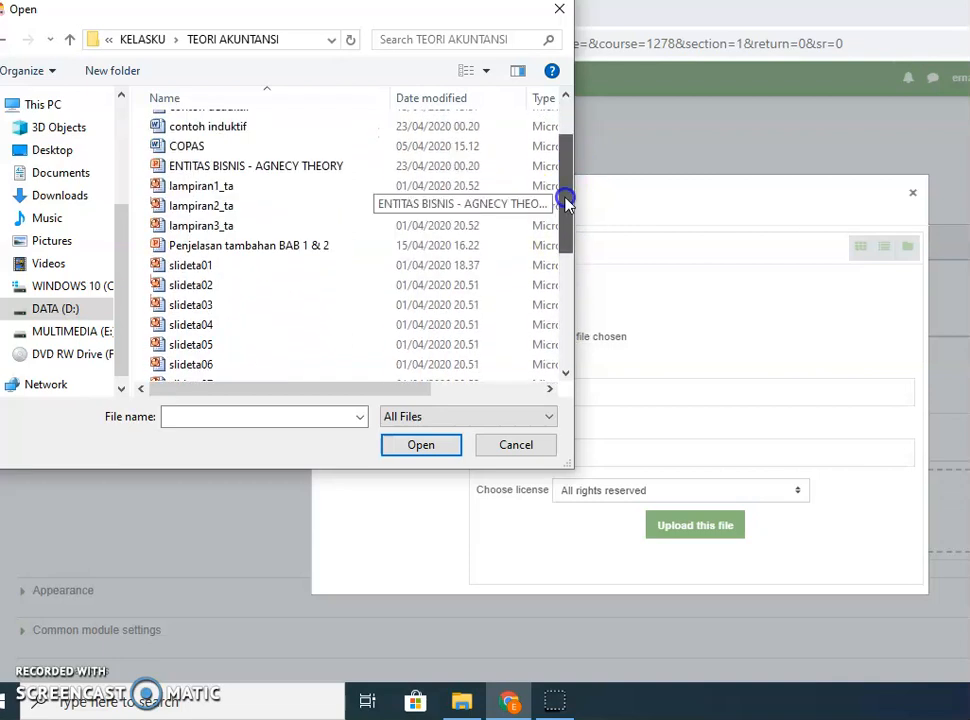
pyautogui.click(191, 266)
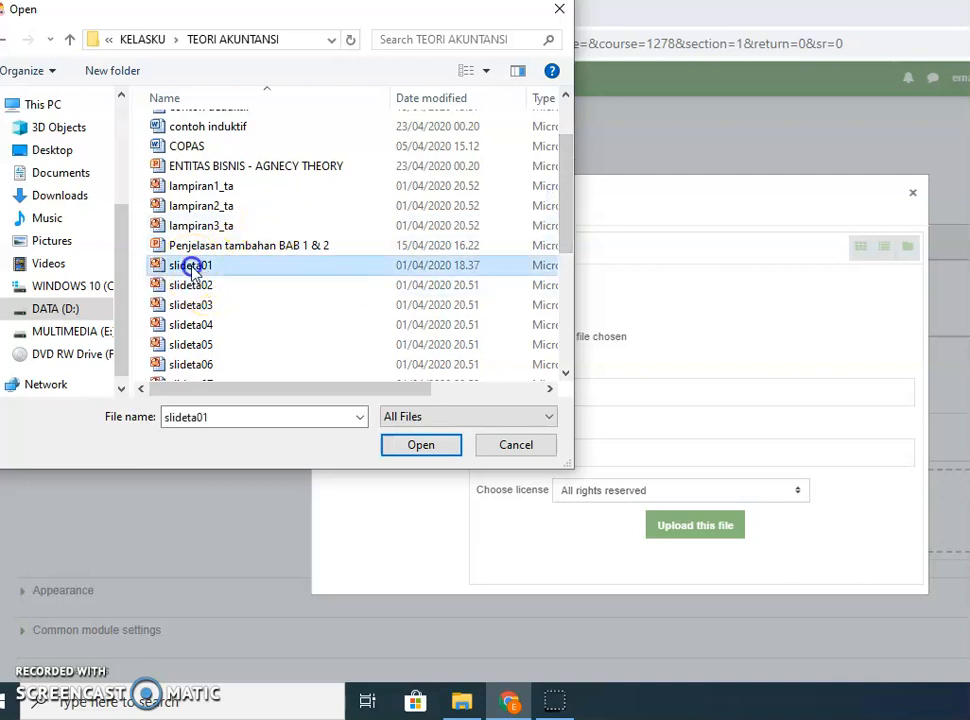
pyautogui.click(420, 446)
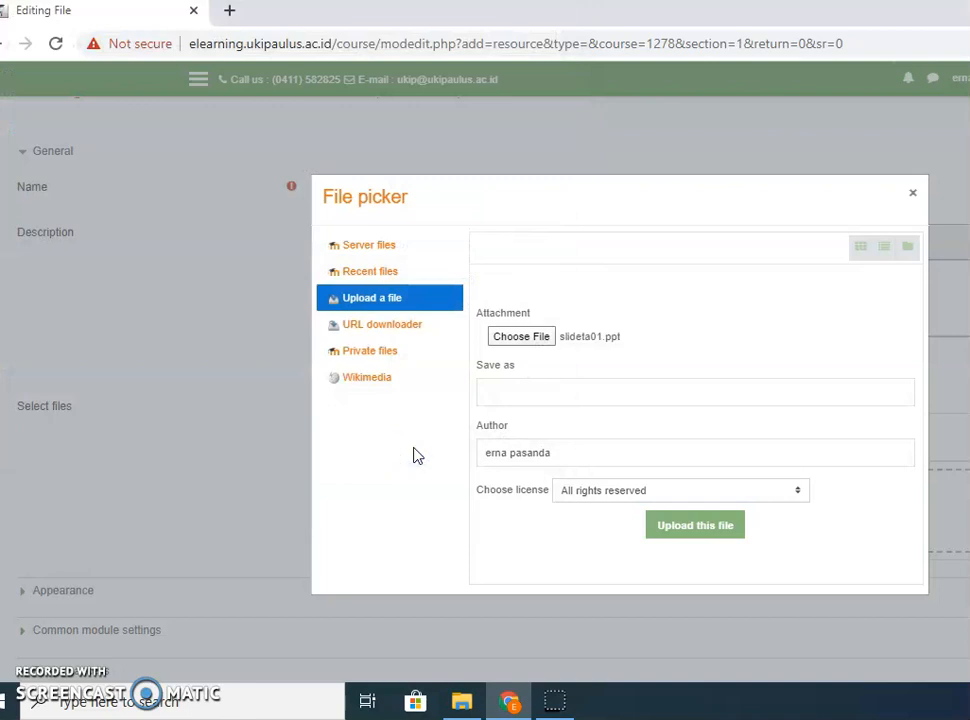
# Upload slideta01.ppt into the resource saved under the name PENALARAN.
pyautogui.click(530, 393)
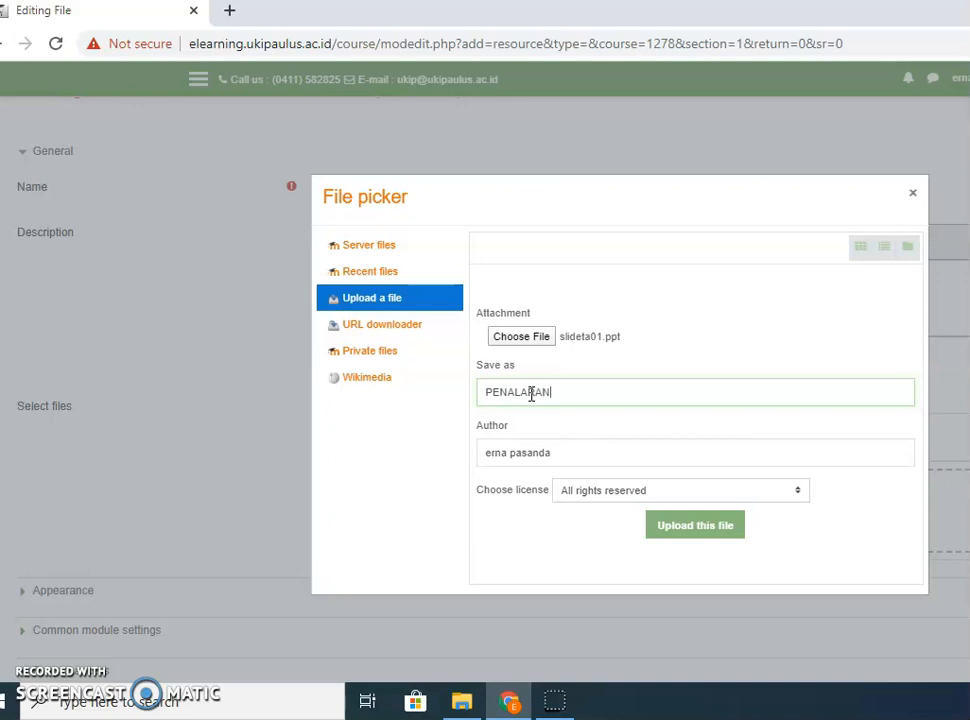
pyautogui.click(673, 537)
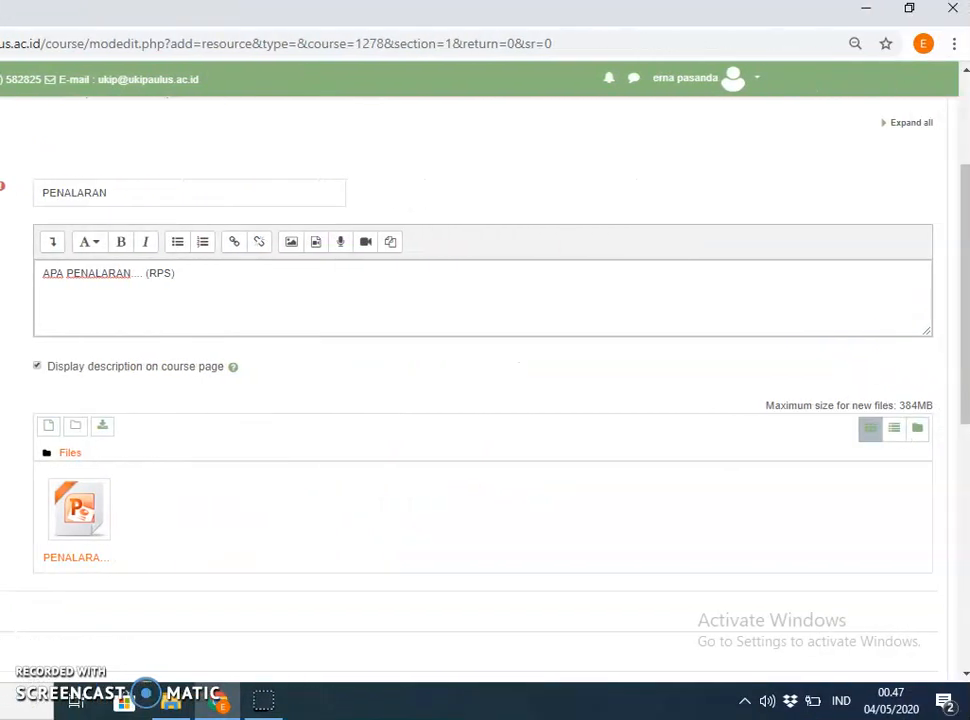
pyautogui.moveTo(961, 329); pyautogui.dragTo(961, 445)
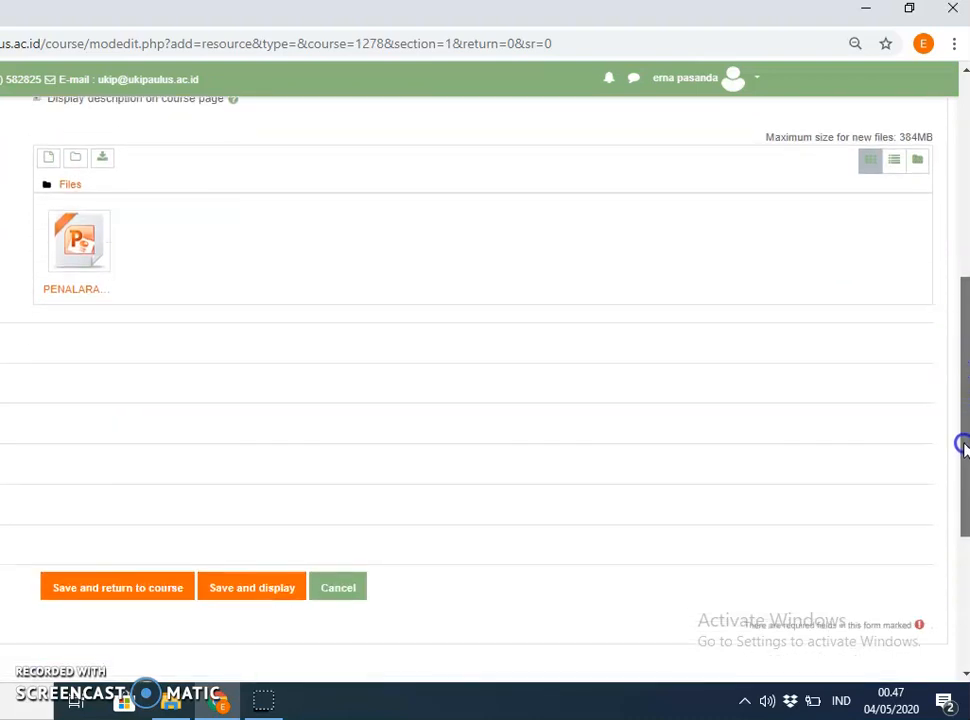
# Save and display the PENALARAN resource, then return to the PERTEMUAN 1 section.
pyautogui.click(265, 590)
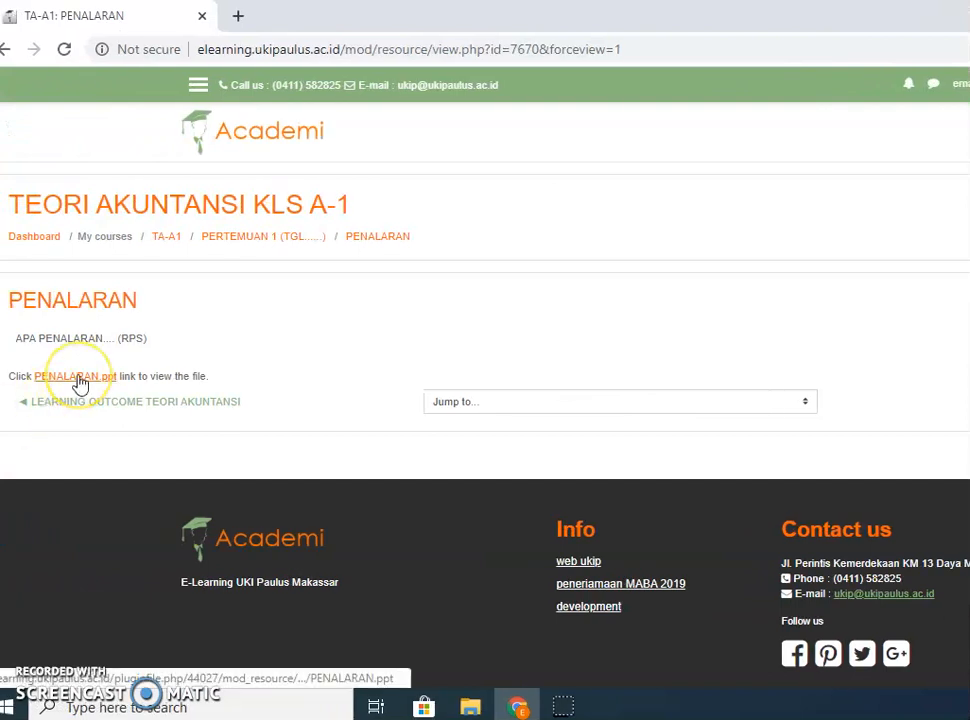
pyautogui.click(247, 242)
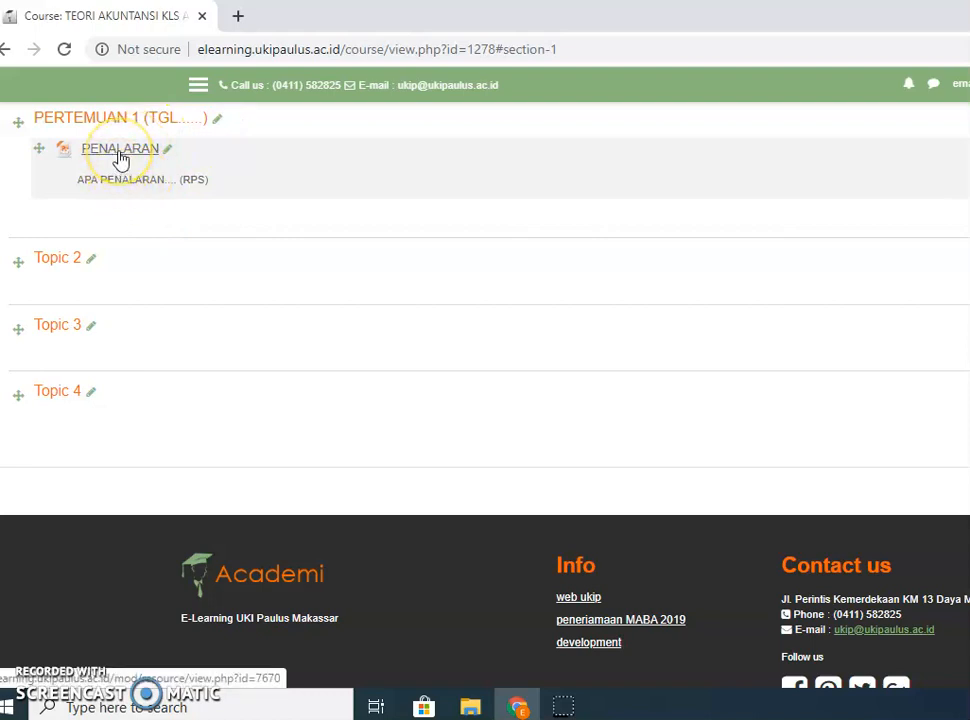
pyautogui.click(120, 158)
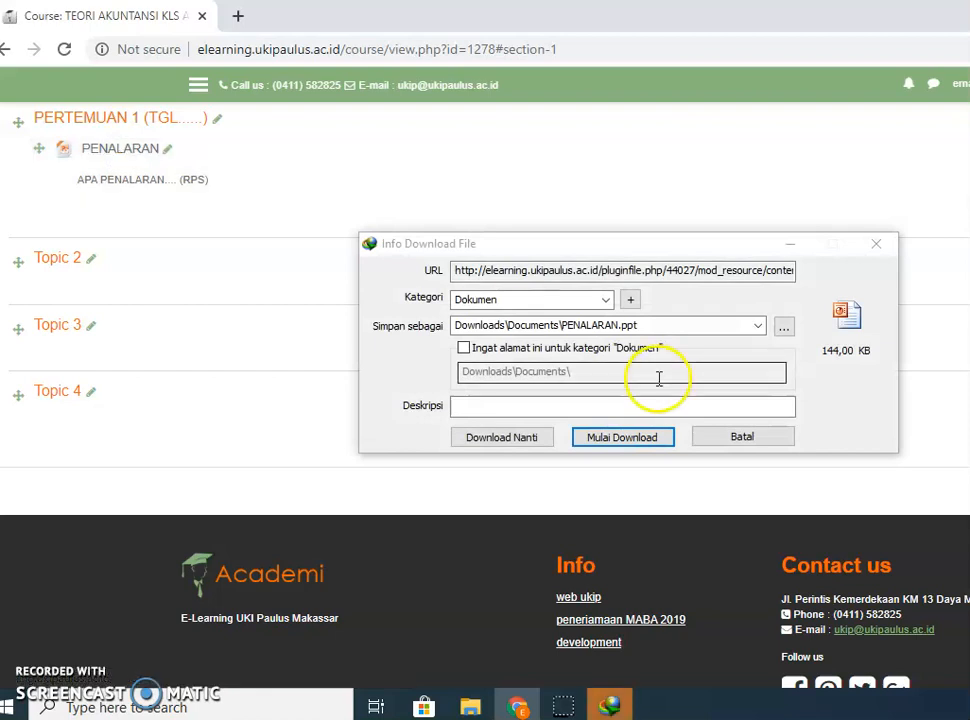
pyautogui.click(739, 440)
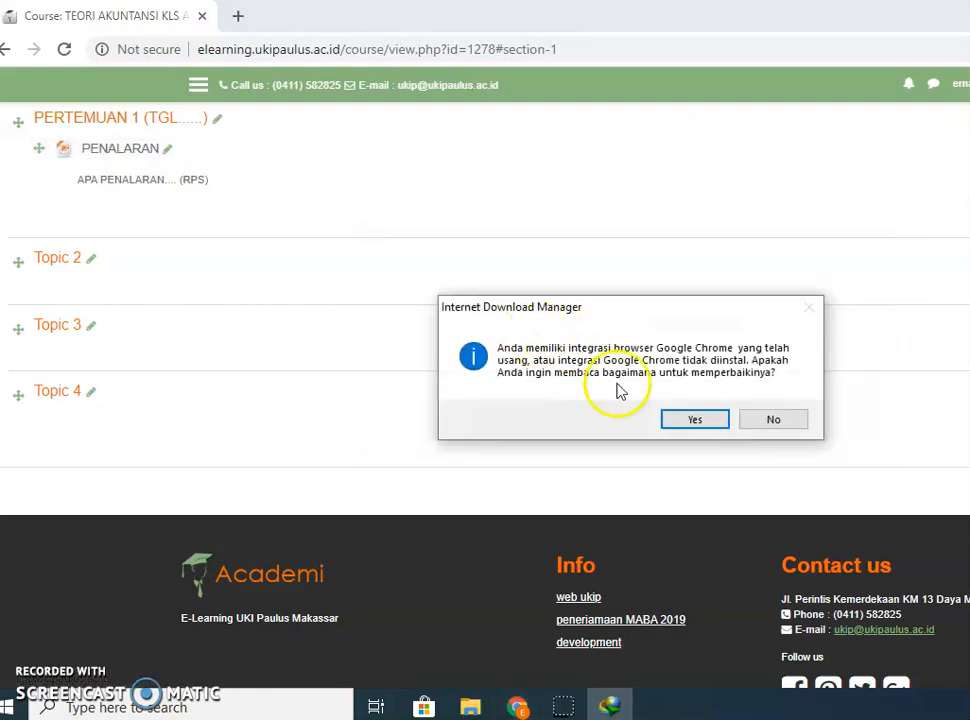
pyautogui.click(778, 422)
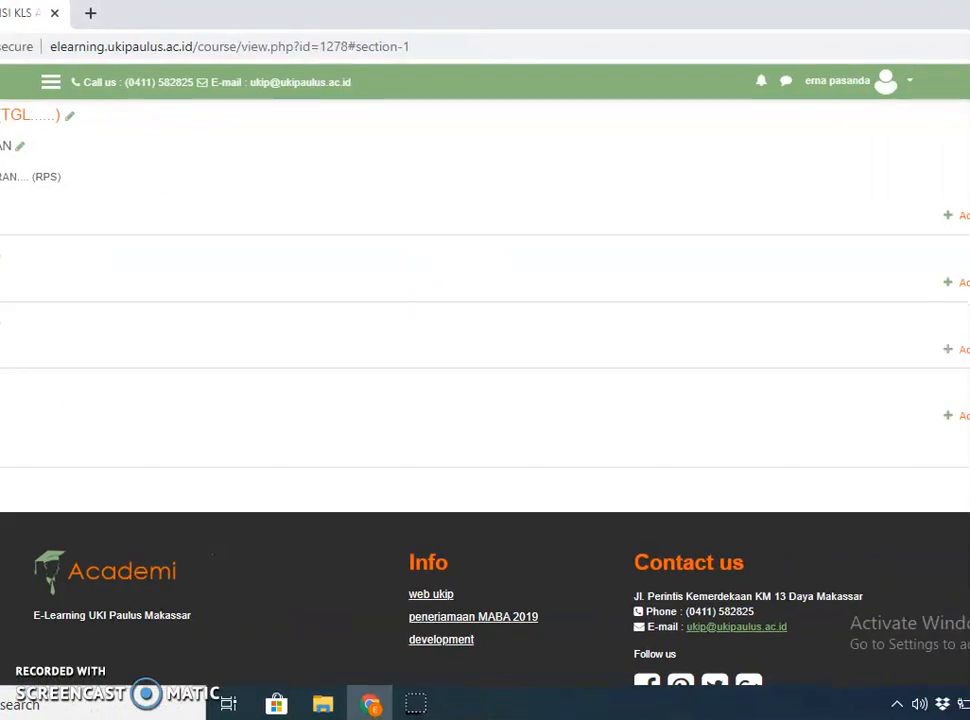
# Log out of the teacher account and sign in with the student's saved login.
pyautogui.click(911, 83)
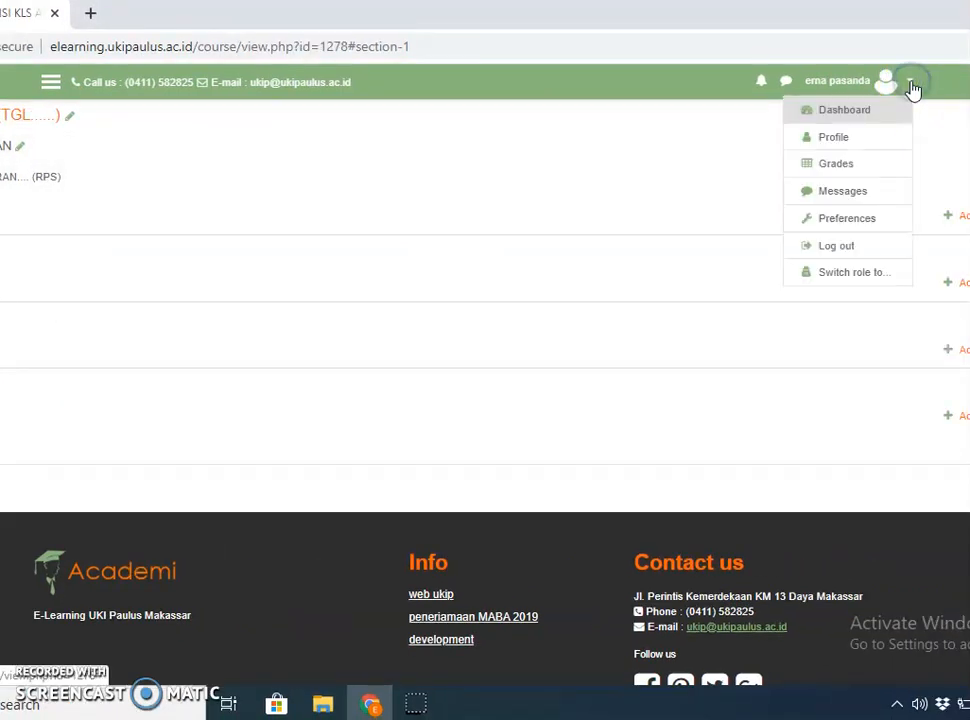
pyautogui.click(851, 244)
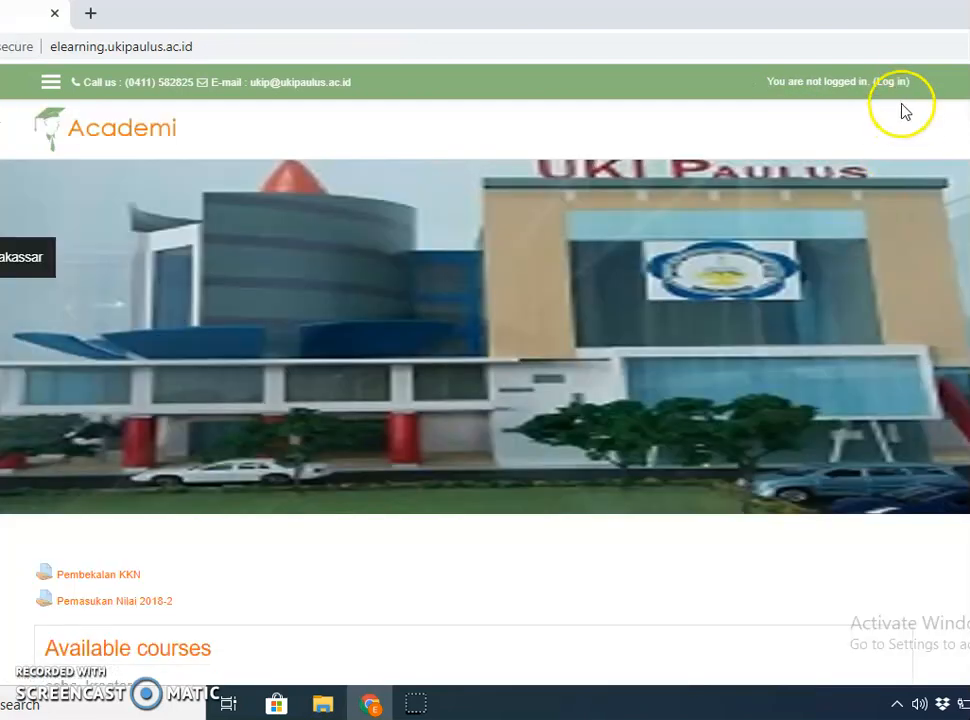
pyautogui.click(890, 84)
pyautogui.click(369, 291)
pyautogui.press('BackSpace')
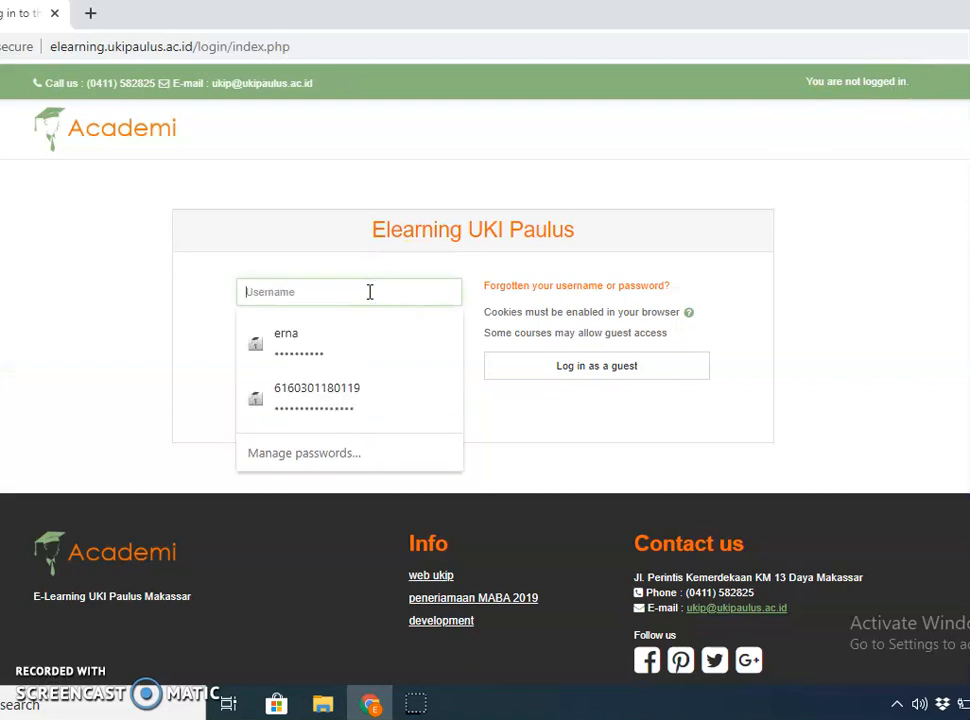
pyautogui.write('6')
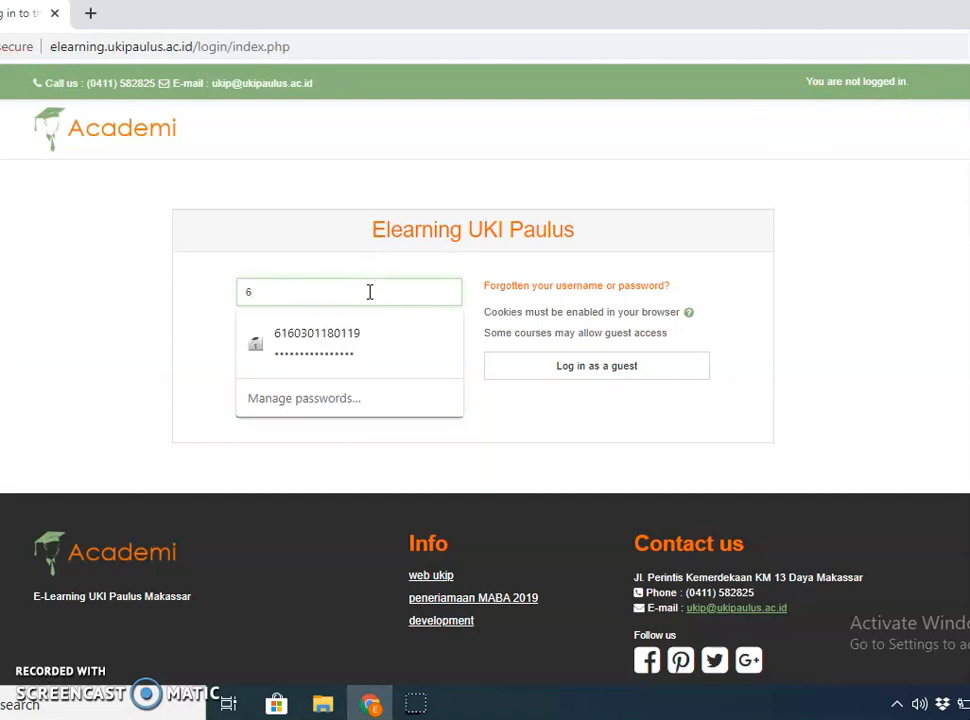
pyautogui.click(348, 343)
pyautogui.click(348, 405)
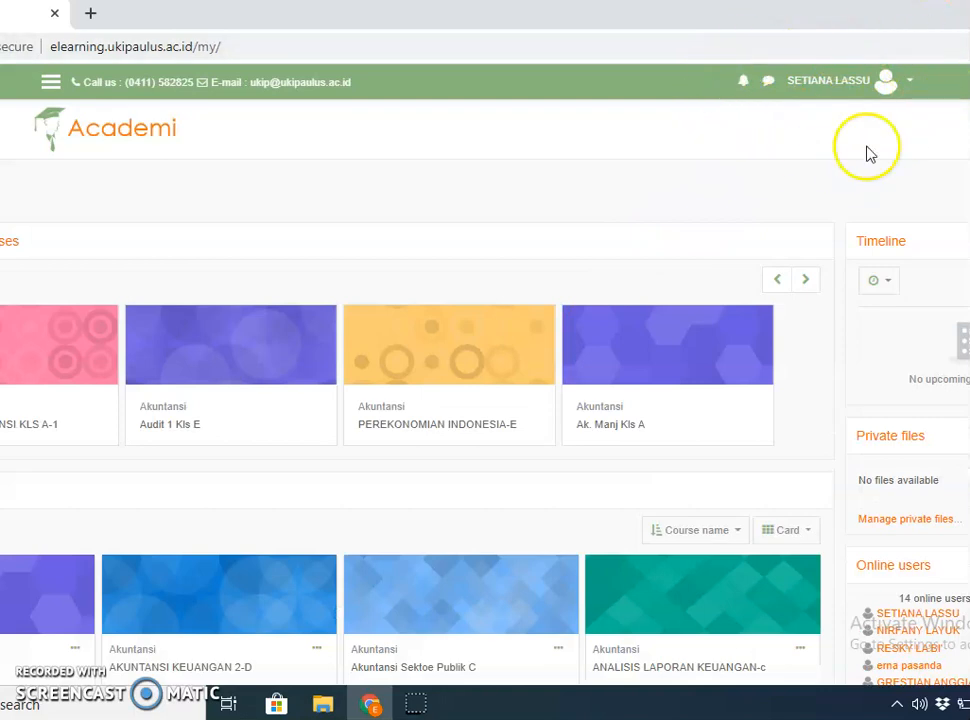
pyautogui.scroll(-6, 420, 400)
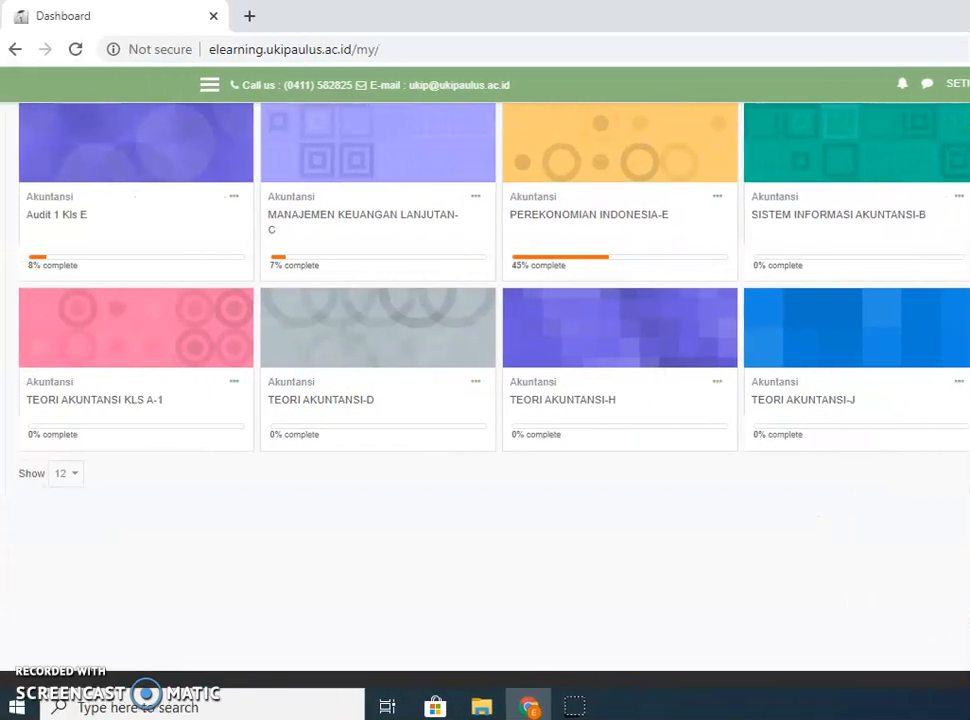
# Open the TEORI AKUNTANSI KLS A-1 course card from the student's dashboard.
pyautogui.click(70, 403)
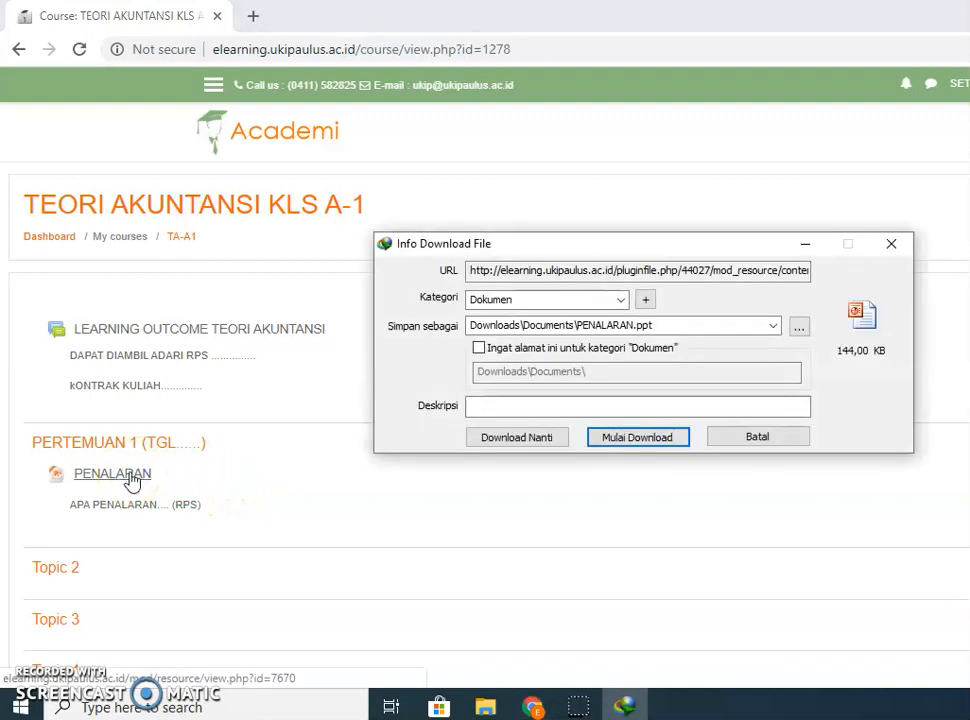
# Download PENALARAN.ppt, open it in PowerPoint 2010, and cancel the password prompt.
pyautogui.click(638, 440)
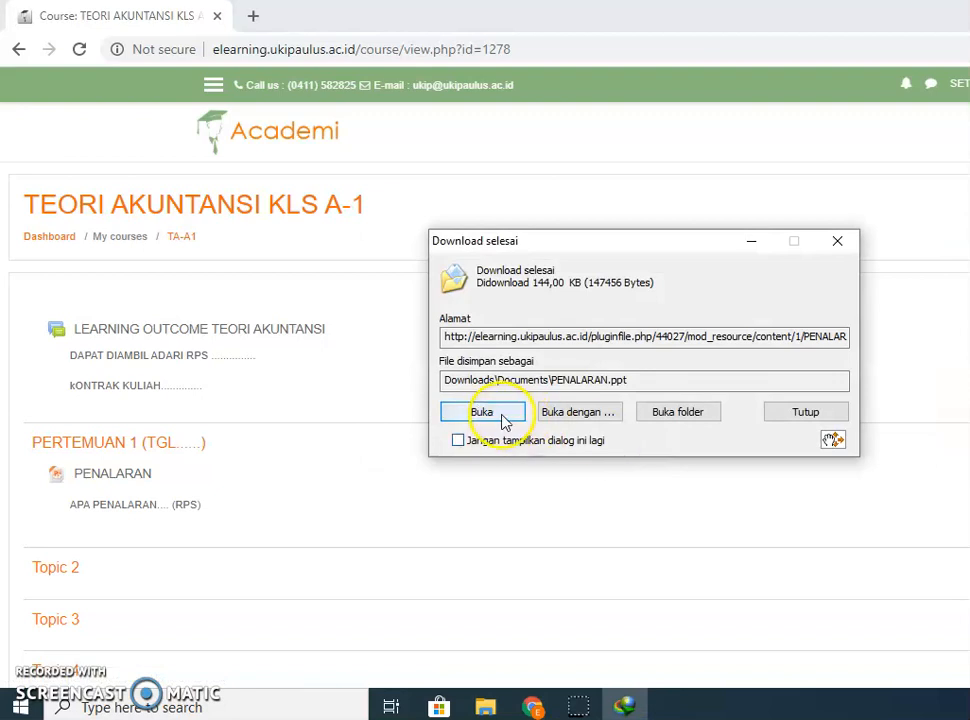
pyautogui.click(483, 412)
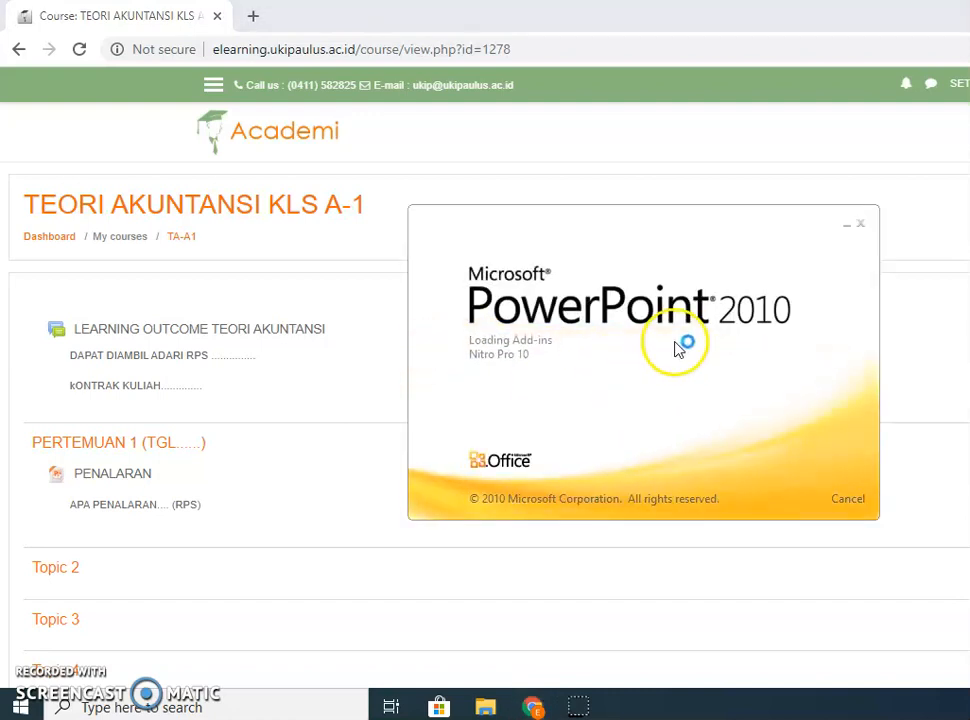
pyautogui.click(860, 224)
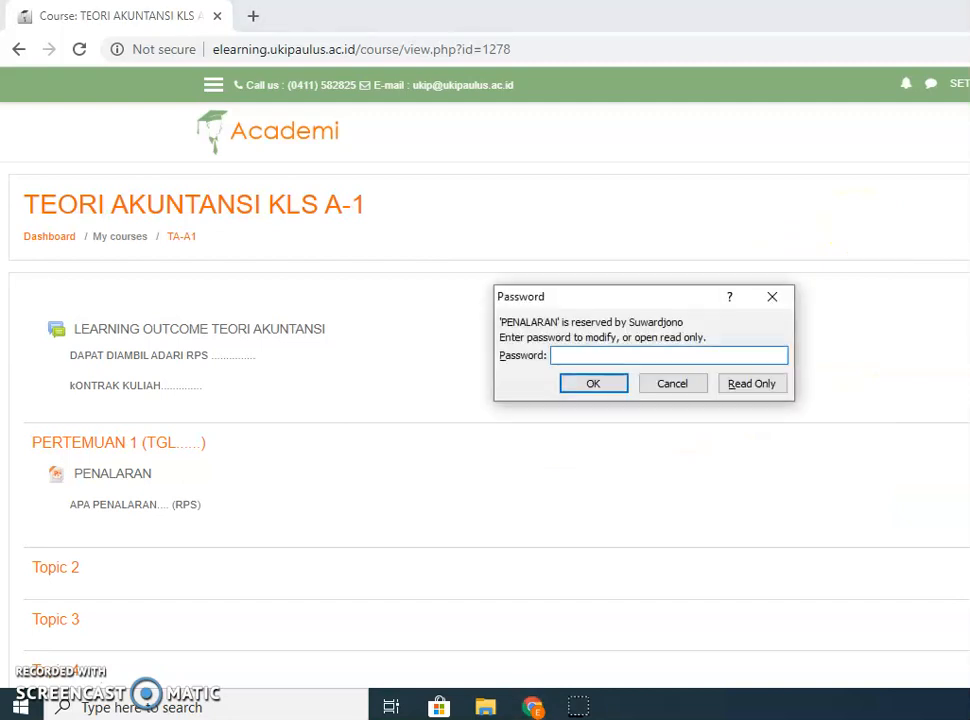
pyautogui.click(672, 388)
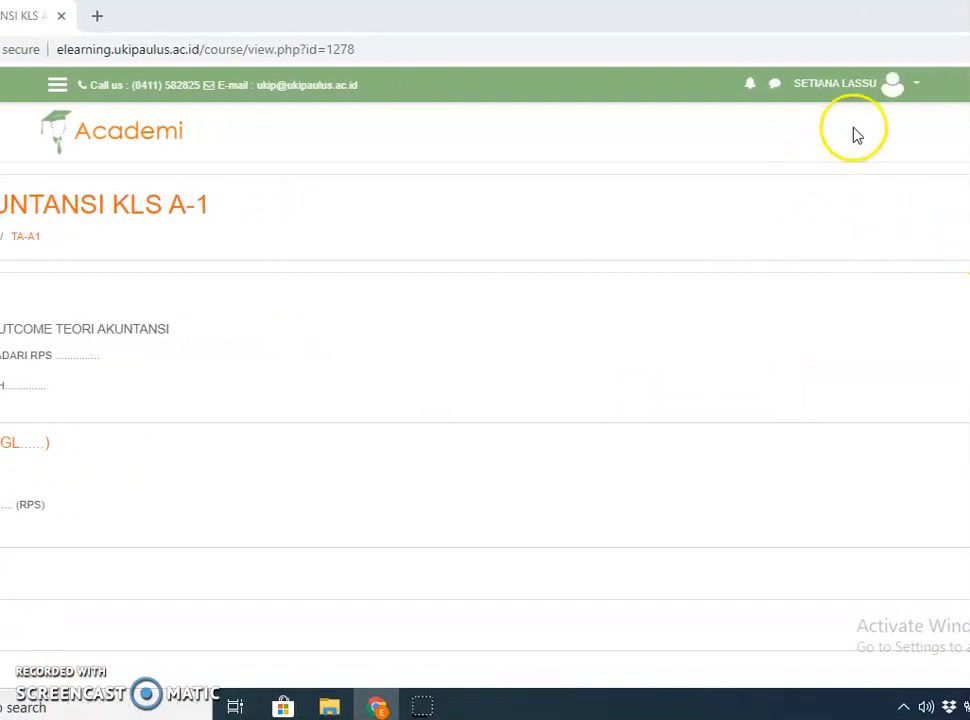
# Log out of the student account from the top-right user menu.
pyautogui.click(917, 86)
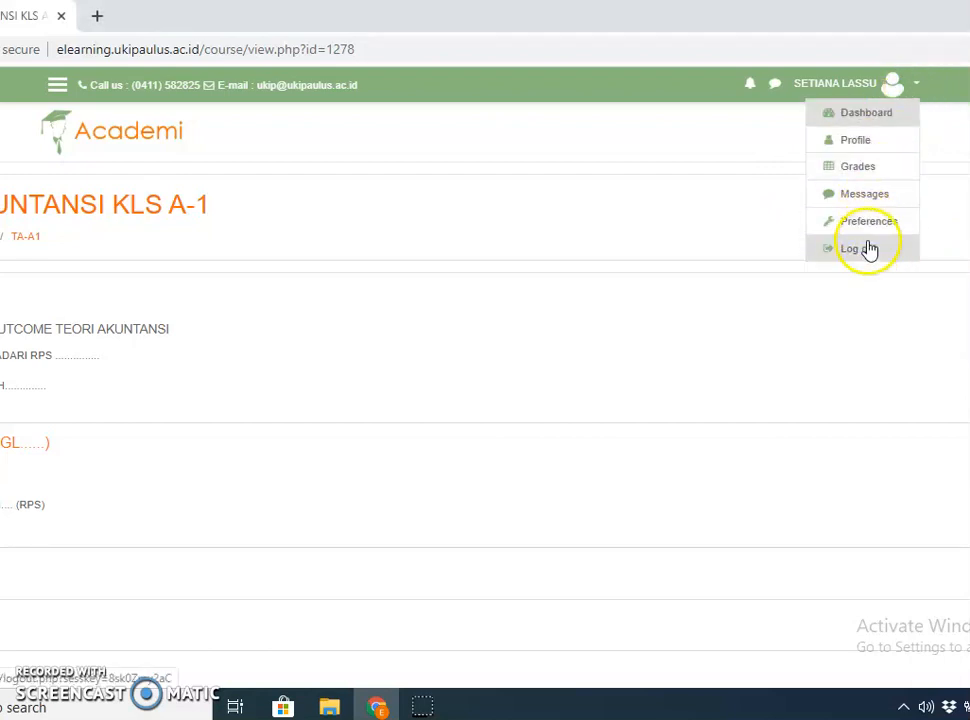
pyautogui.click(862, 250)
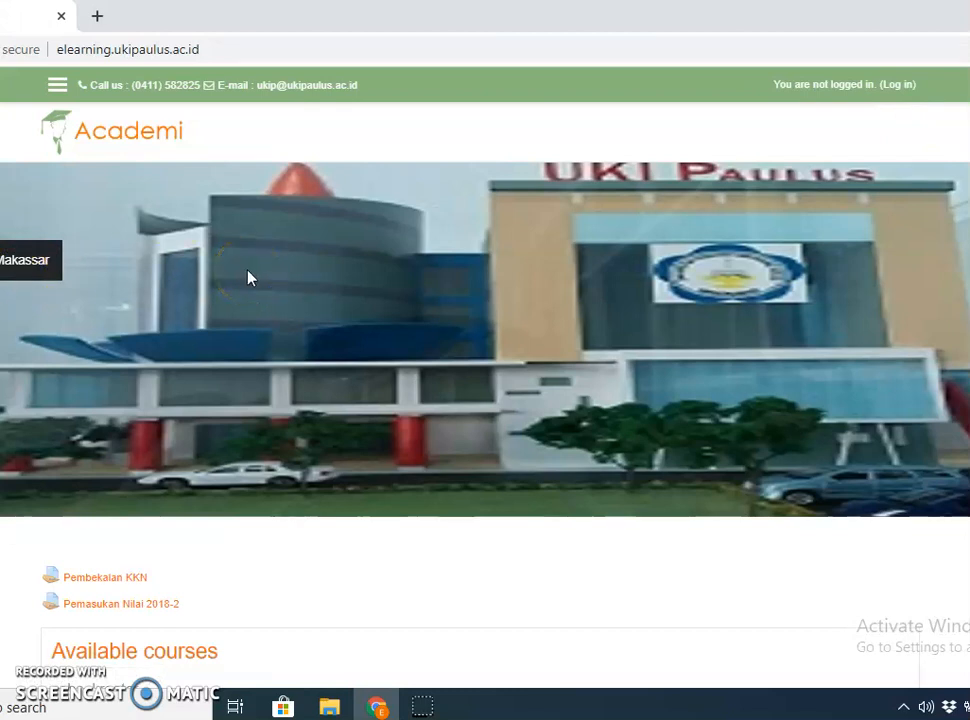
pyautogui.click(440, 232)
pyautogui.click(763, 176)
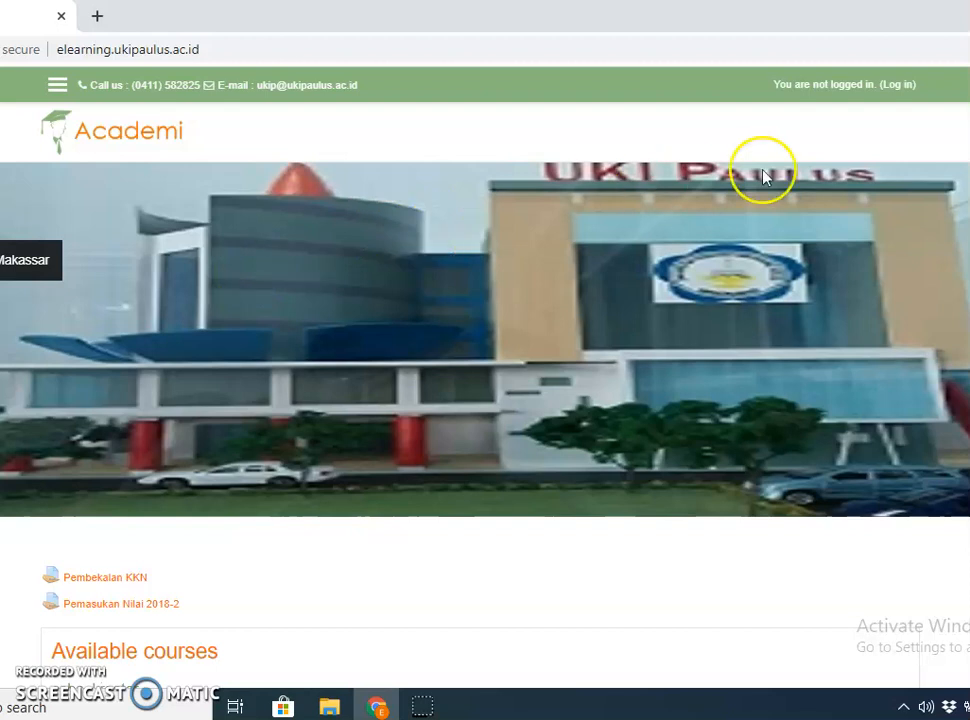